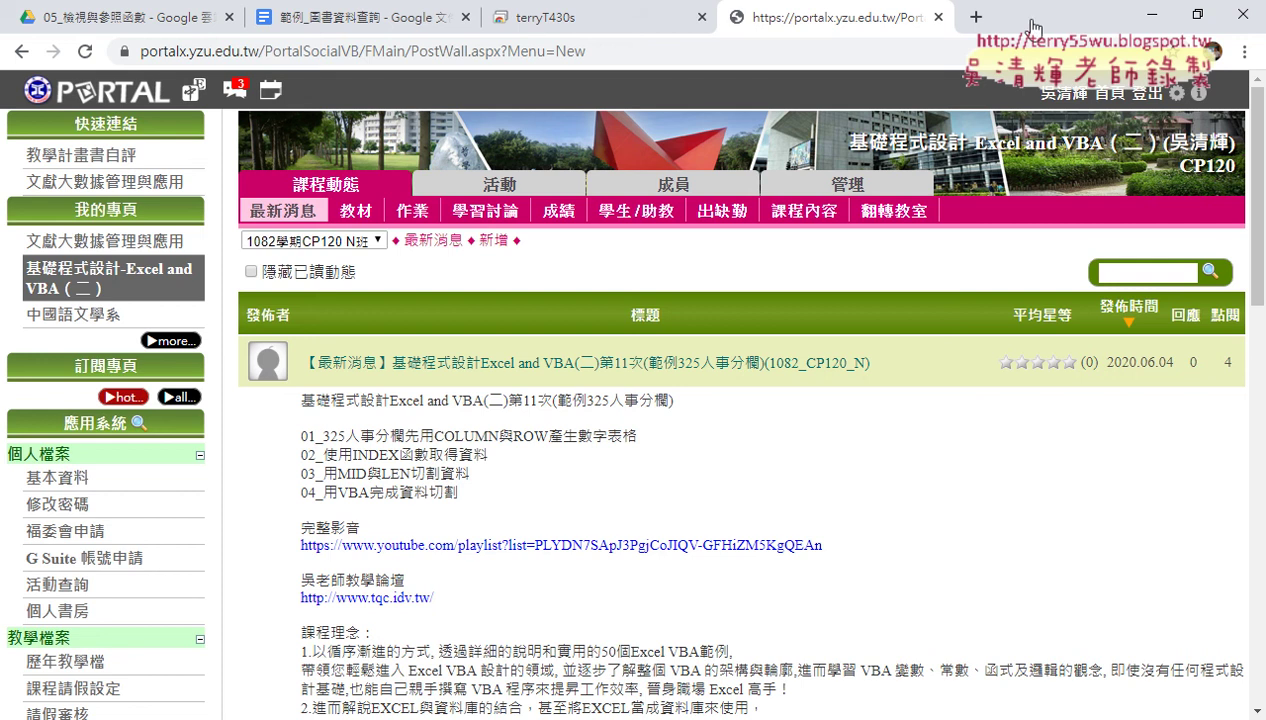
- Open the course's latest news, expand the 第11次 post and select its full-video playlist link
left_click(279, 221)
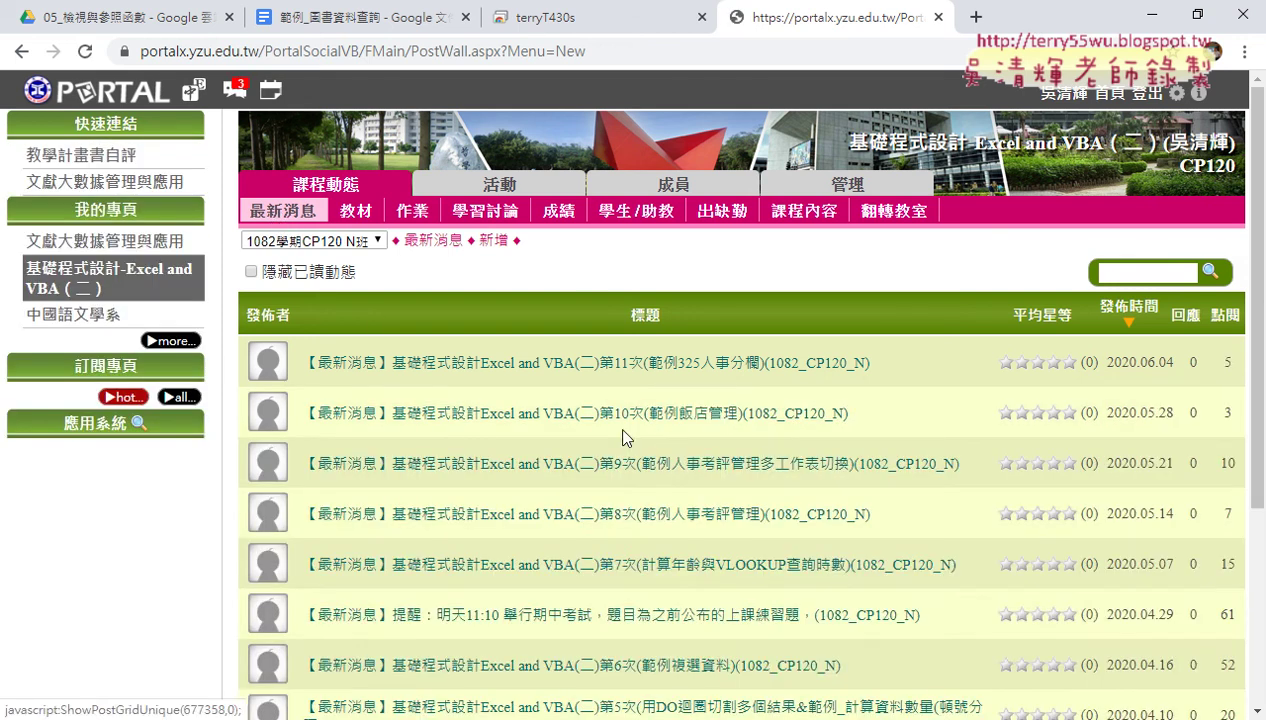
scroll(657, 434, "down", 3)
scroll(664, 444, "down", 1)
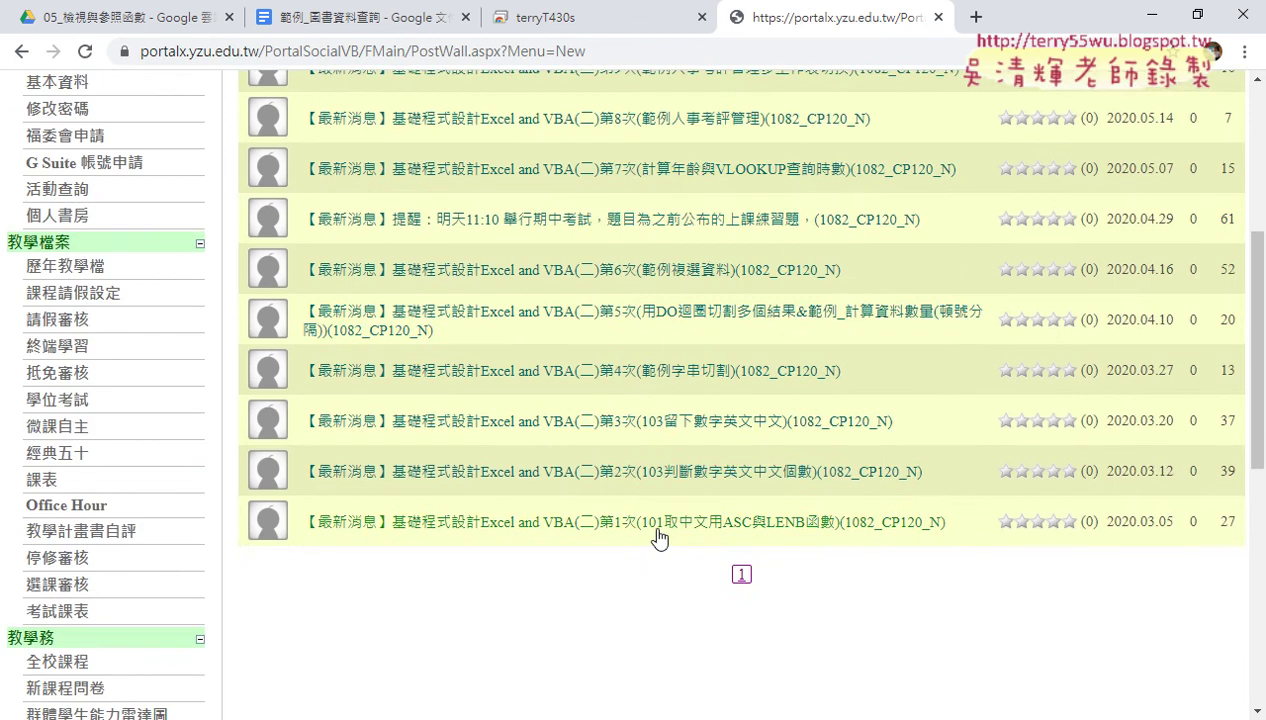
scroll(656, 531, "up", 2)
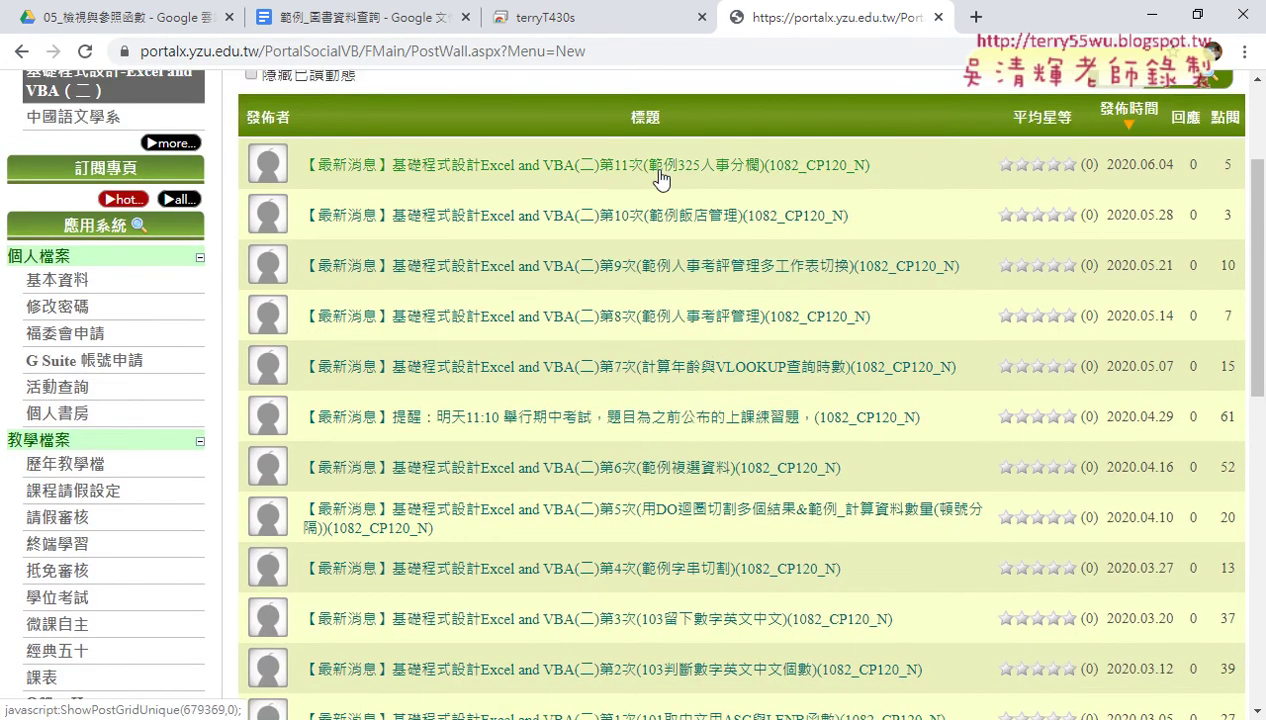
left_click(660, 170)
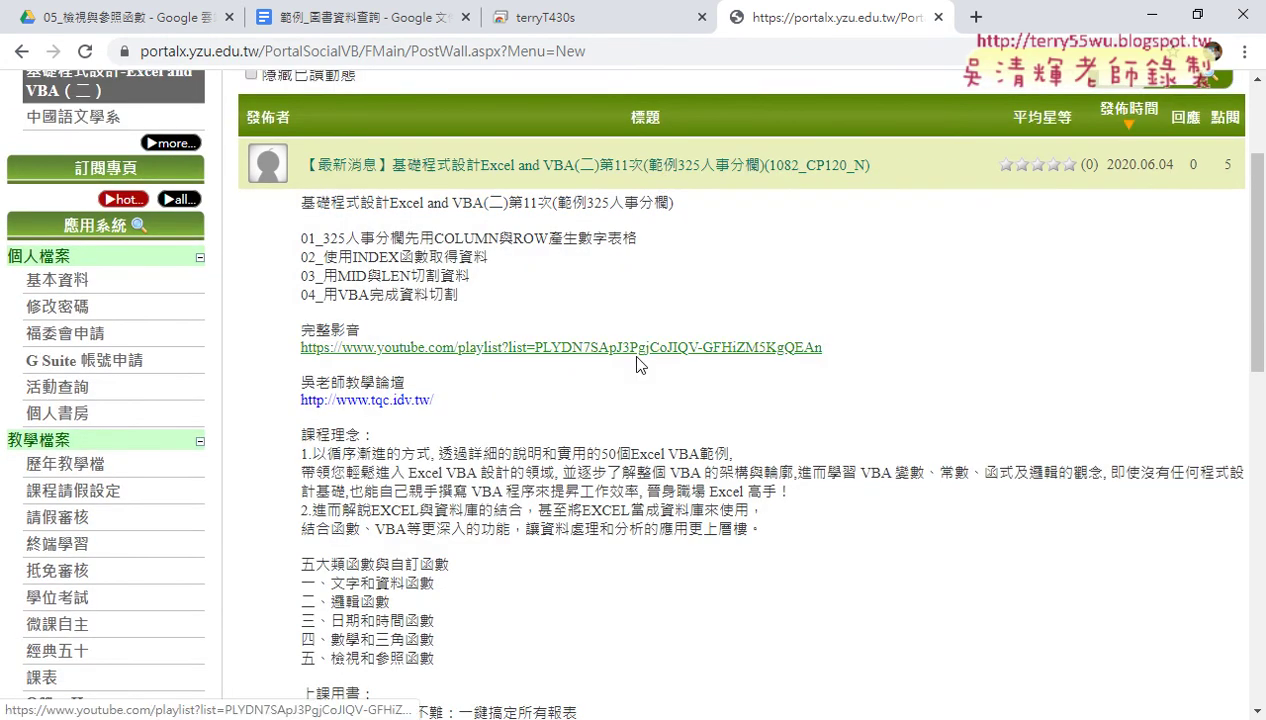
left_click_drag(818, 349, 300, 326)
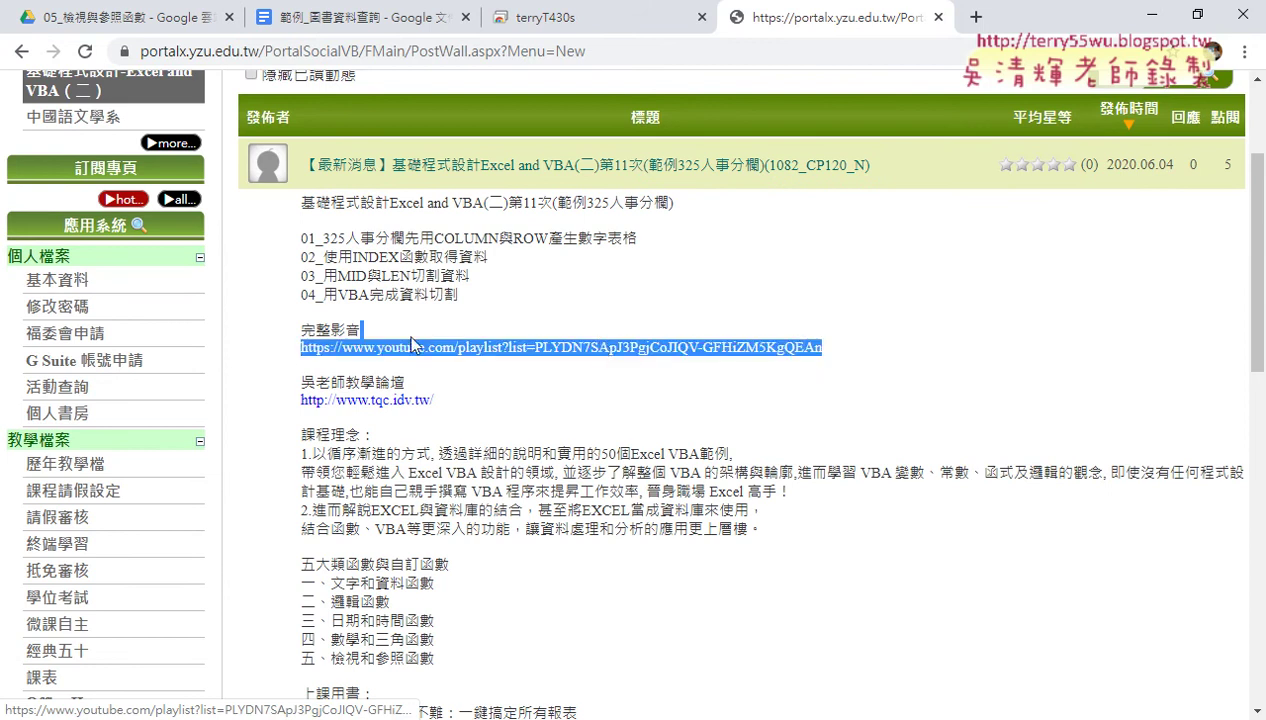
- Open the 第11次 playlist on YouTube and play video 01 325人事分欄先用COLUMN與ROW產生數字表格
left_click(496, 350)
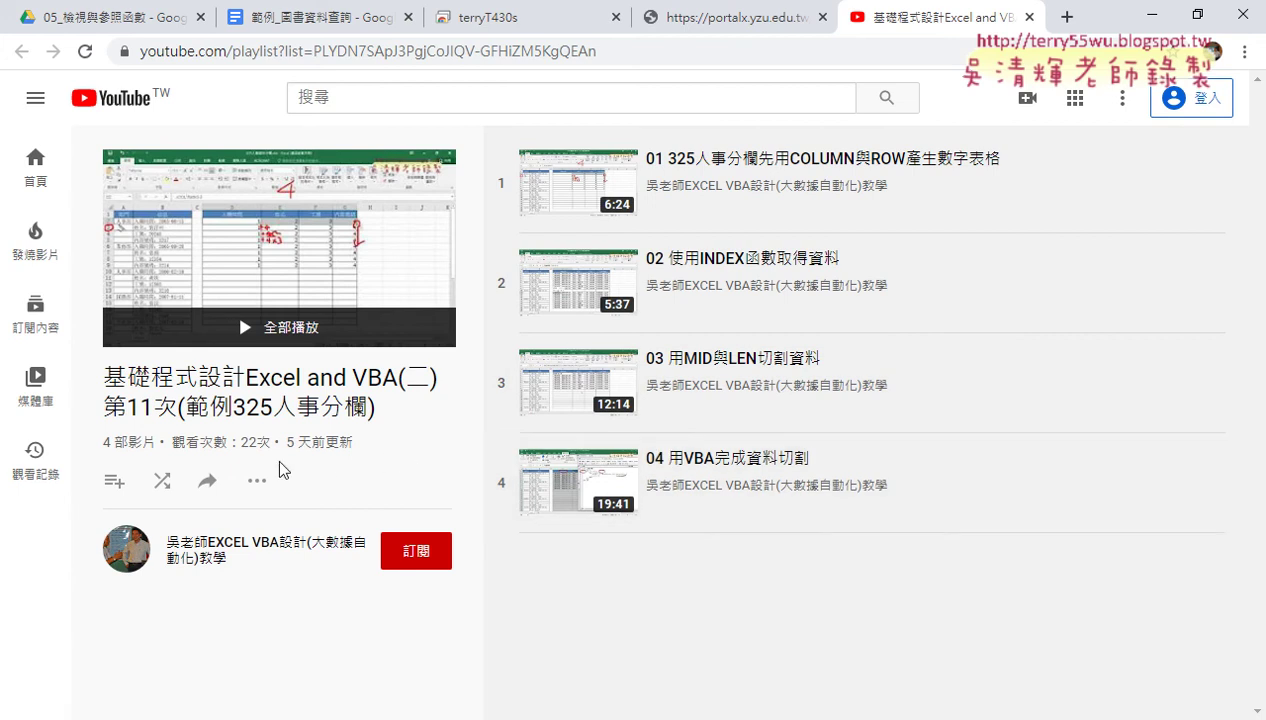
double_click(248, 442)
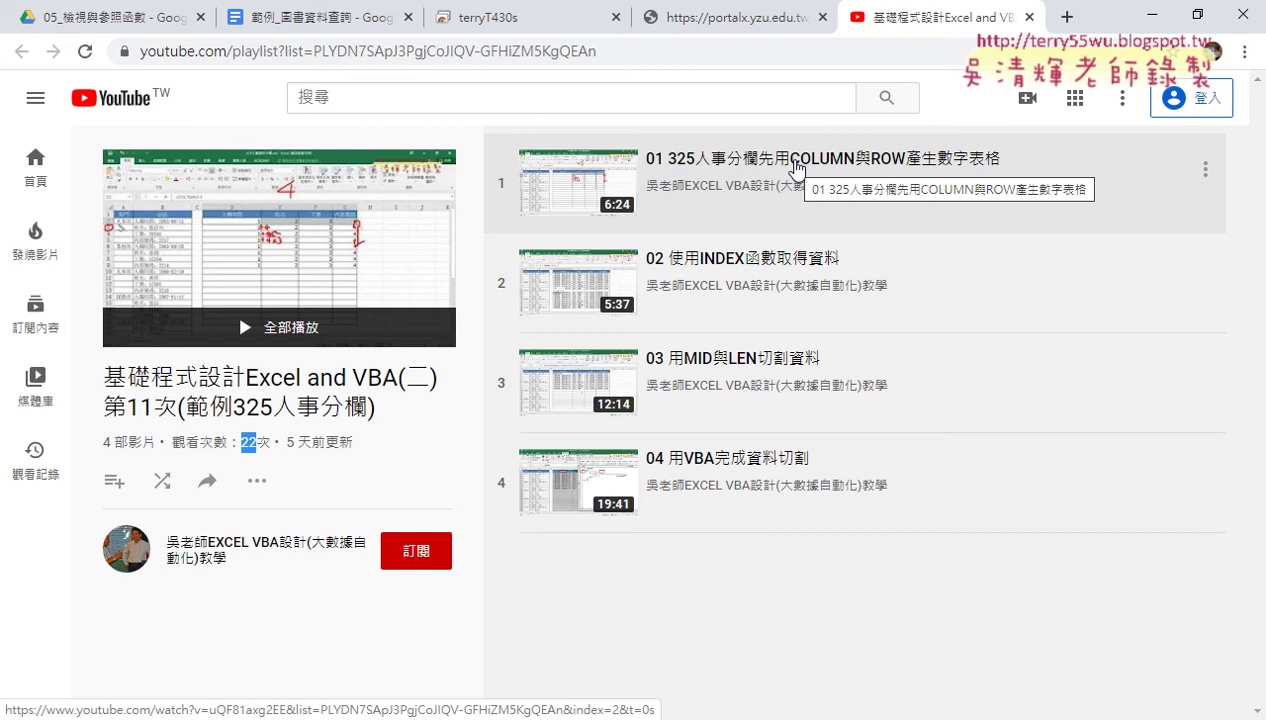
left_click(797, 167)
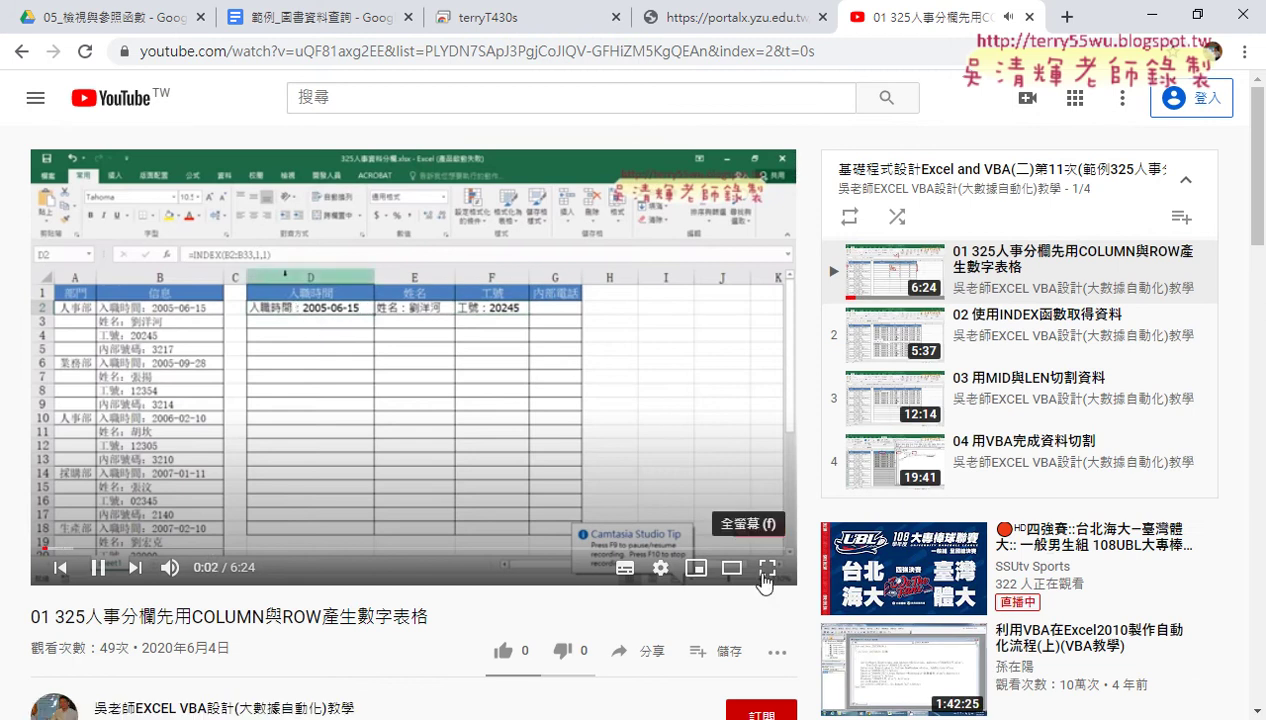
- Watch the first lesson full screen, dismiss the overlay ad, and pause at the =INDEX(B2:B33,1,1) step
left_click(766, 569)
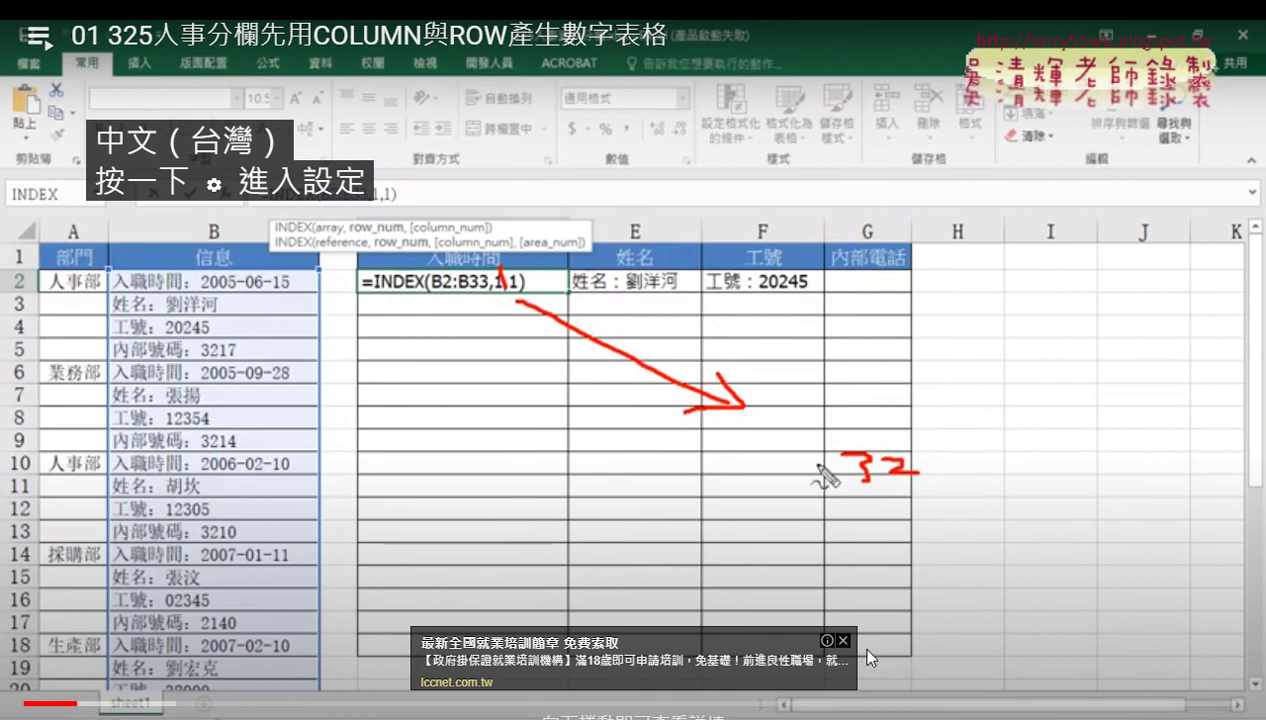
left_click(843, 640)
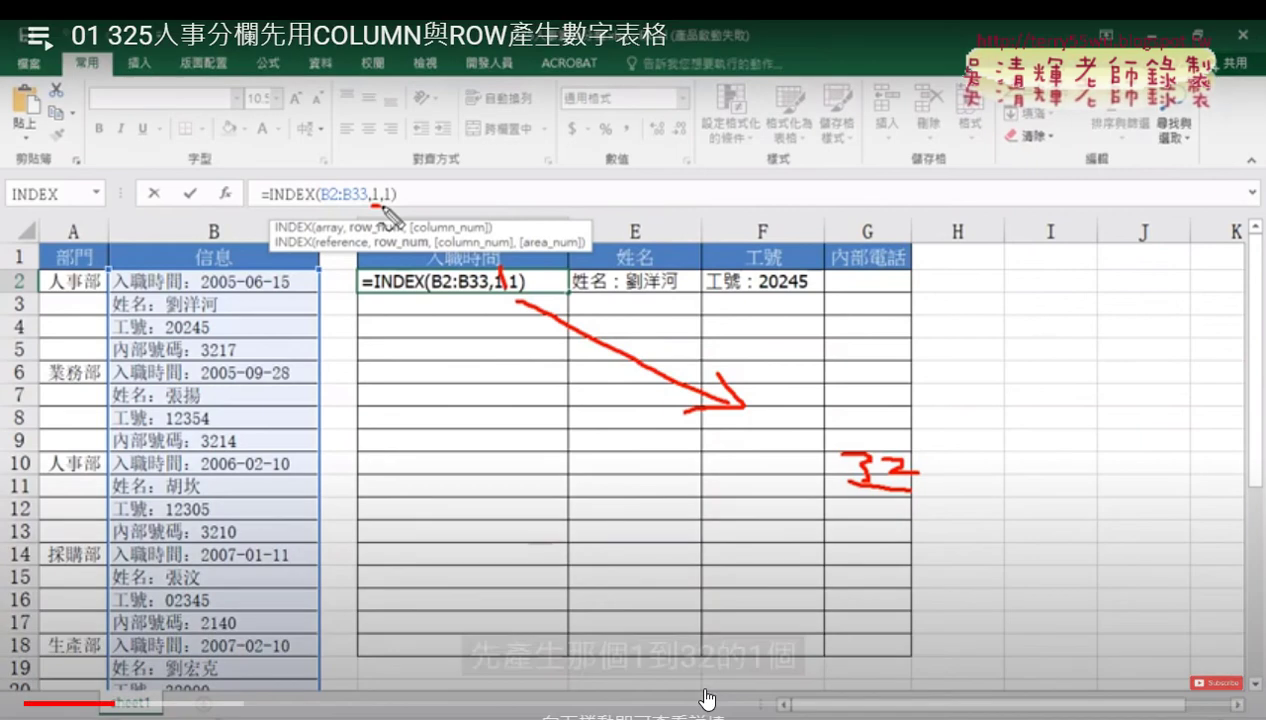
left_click(45, 712)
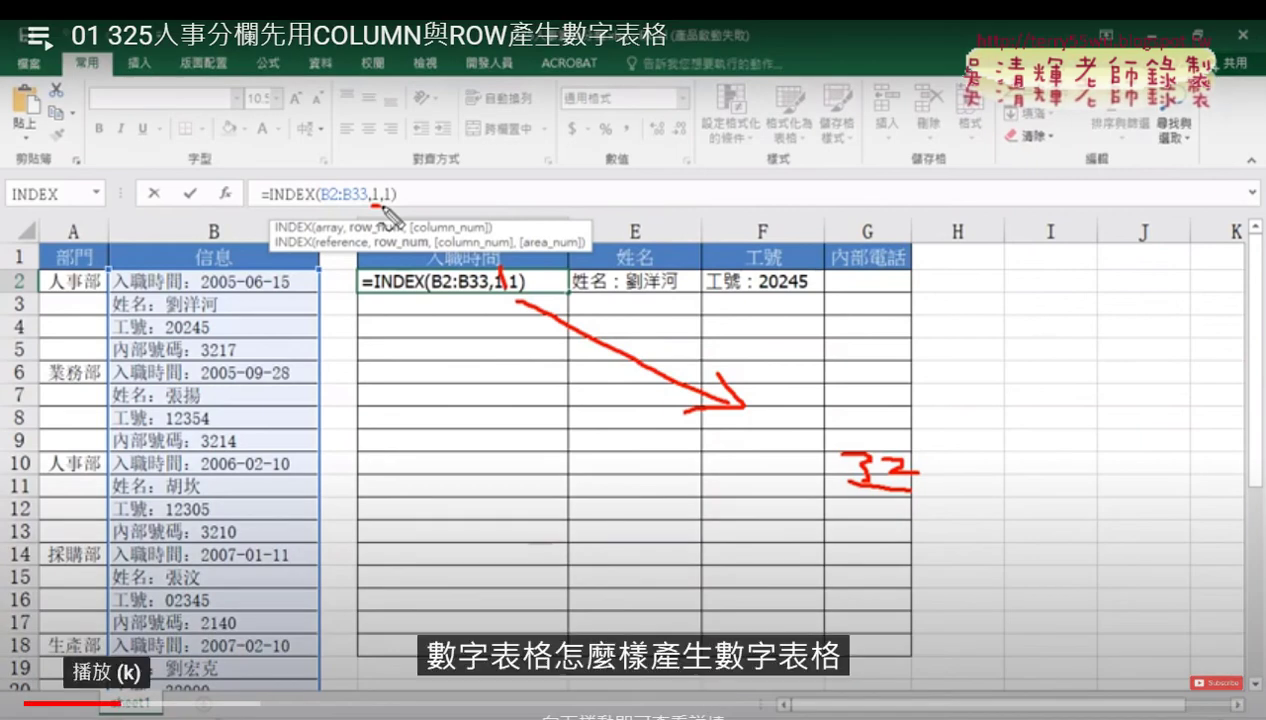
- Exit full screen so the paused lesson sits beside the four-video playlist
left_click(1235, 712)
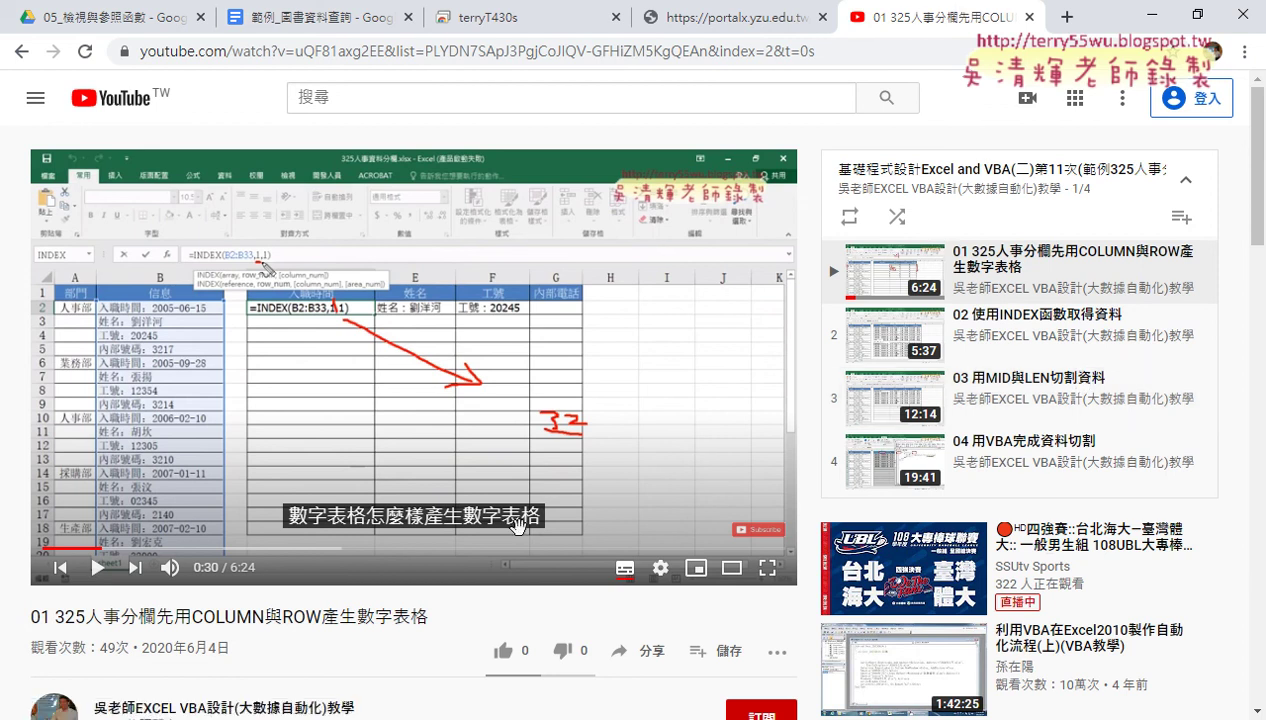
- Switch to the VBA editor showing Module1 of 範例_圖書資料查詢.xlsx and minimize Chrome
mouse_move(314, 719)
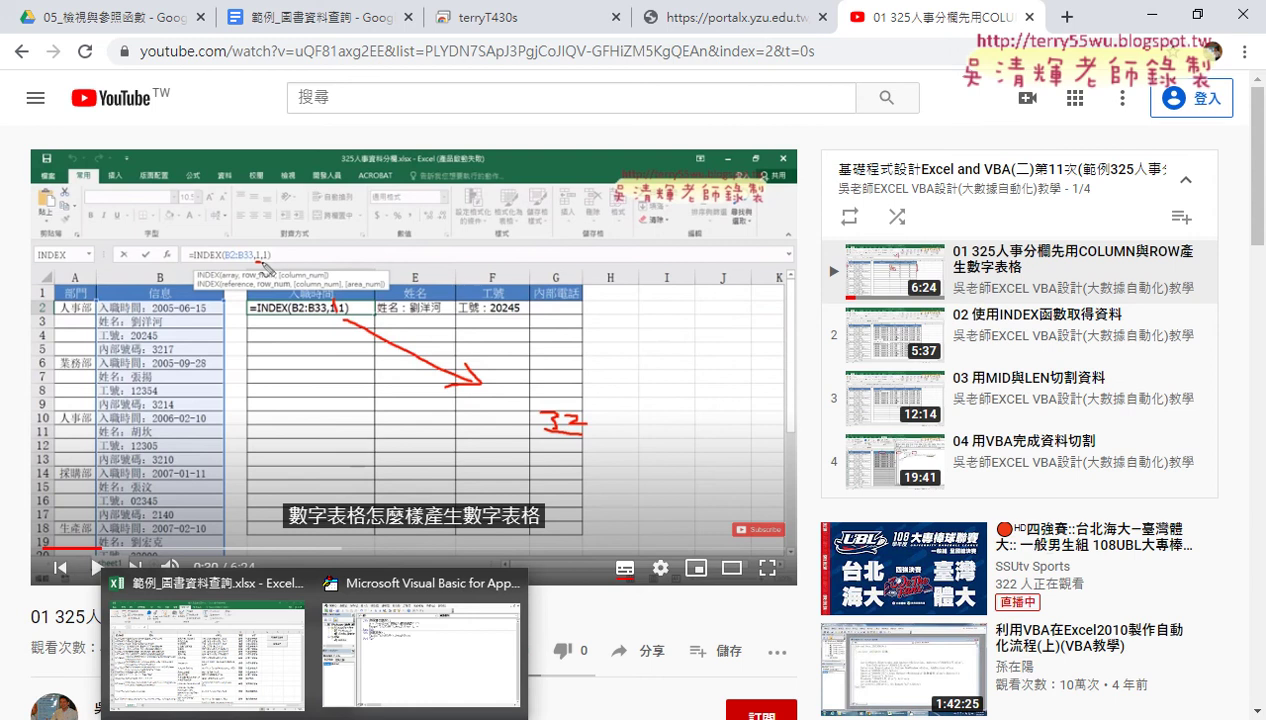
left_click(505, 592)
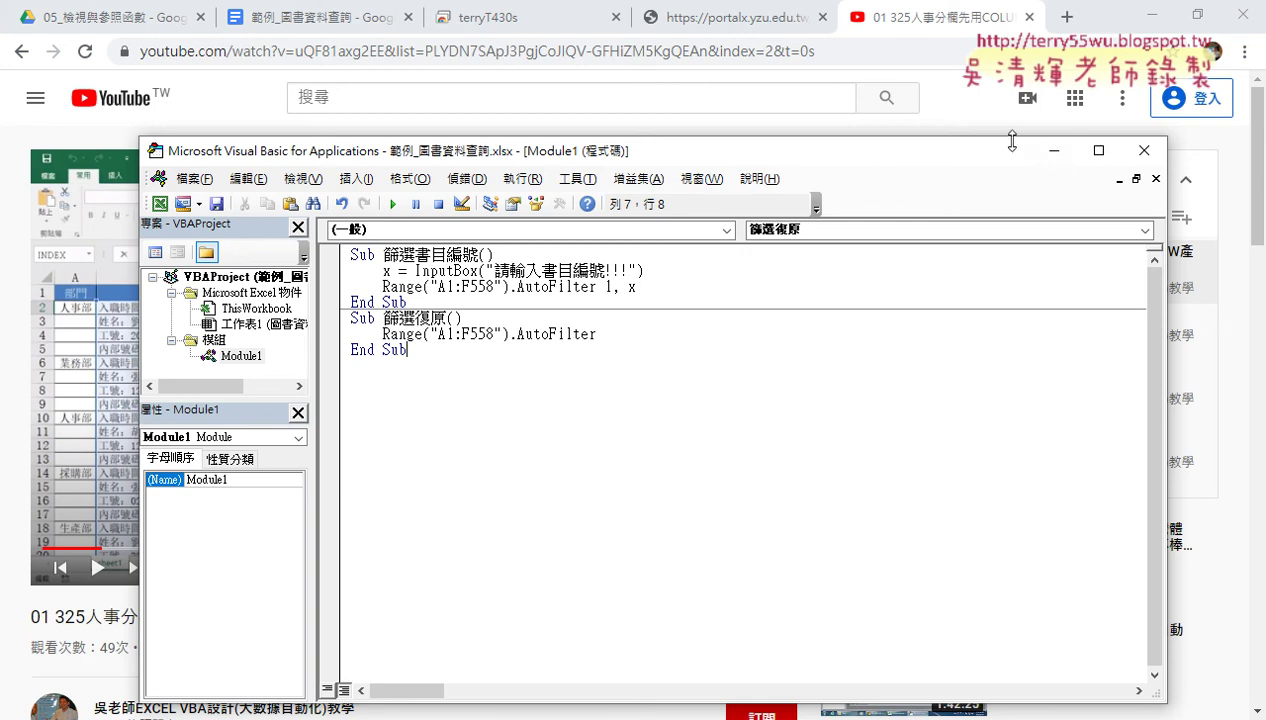
left_click(1150, 15)
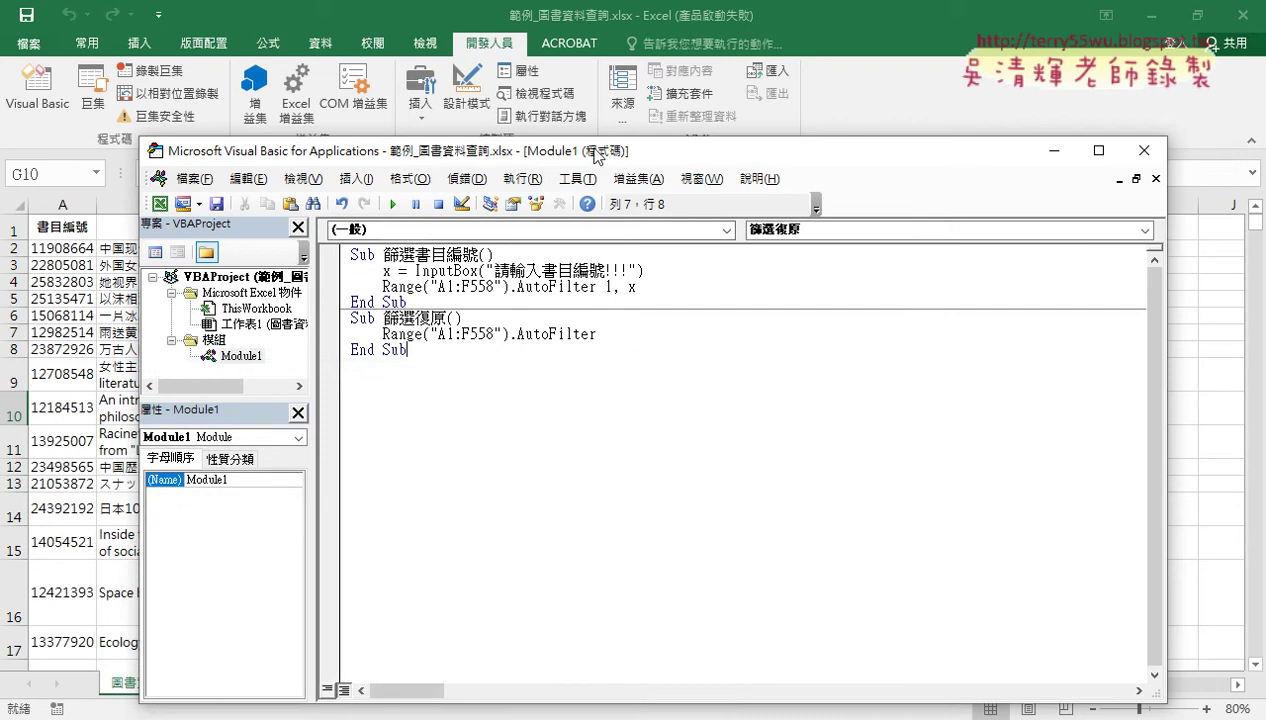
- Copy the 篩選書目編號 Sub below 篩選復原 and select 書目編號 in the copy's name
left_click_drag(596, 152, 848, 285)
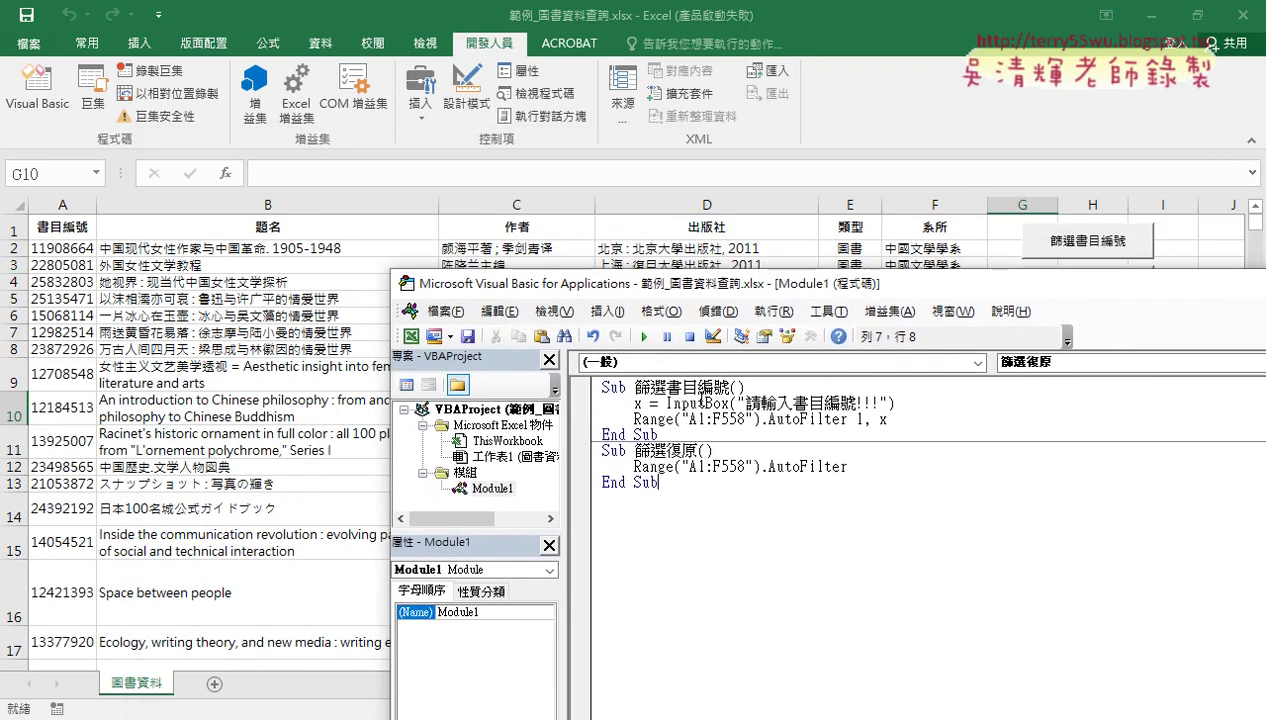
left_click_drag(658, 434, 585, 388)
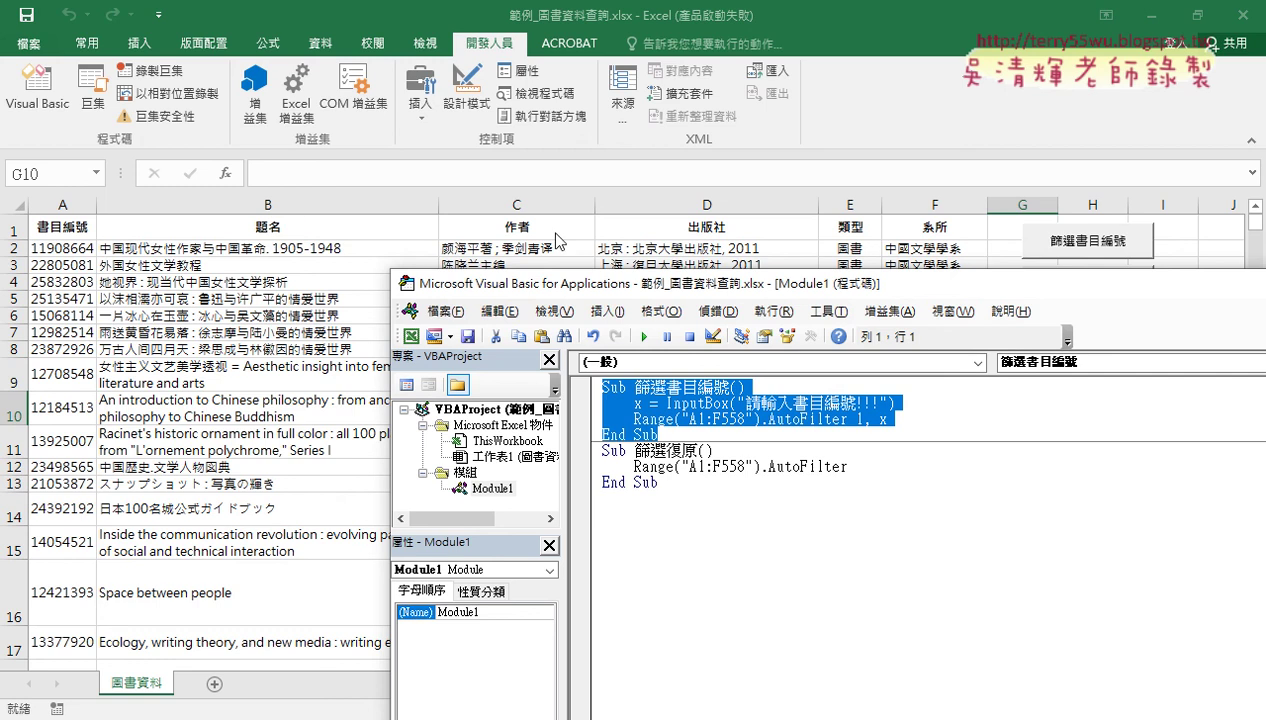
left_click_drag(660, 400, 651, 505)
left_click_drag(651, 510, 651, 510)
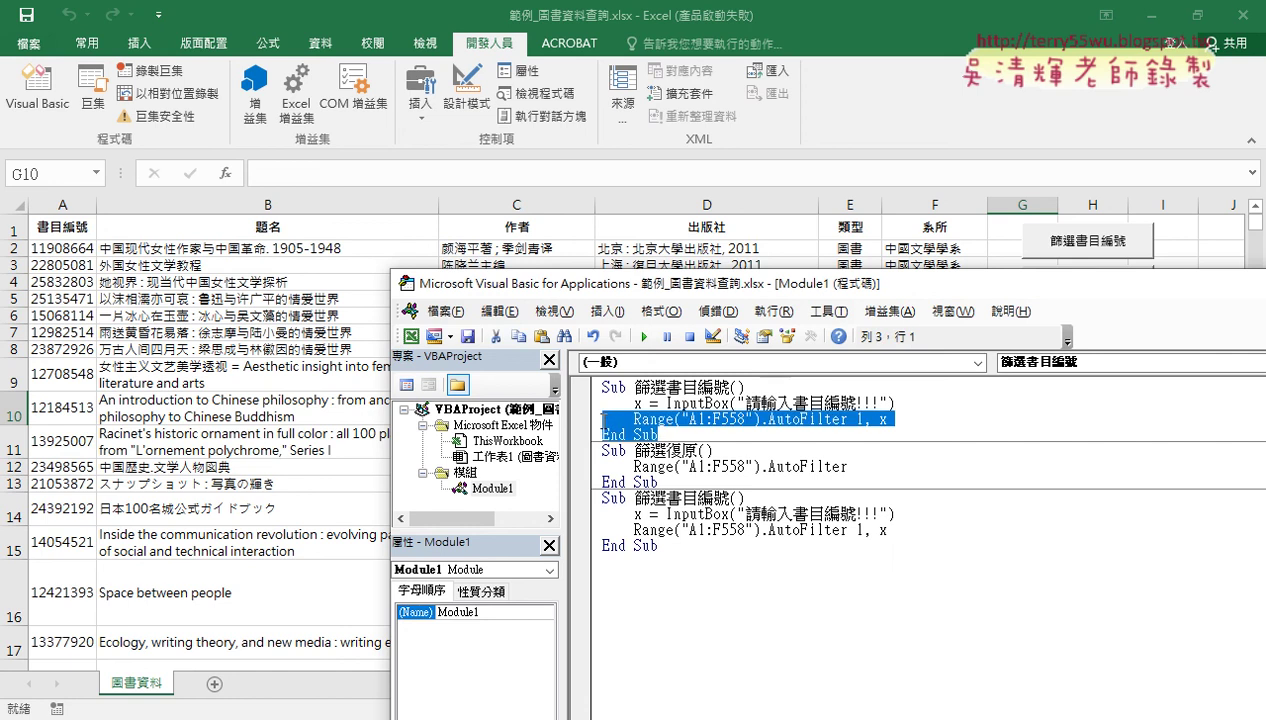
left_click_drag(667, 434, 601, 384)
left_click(664, 497)
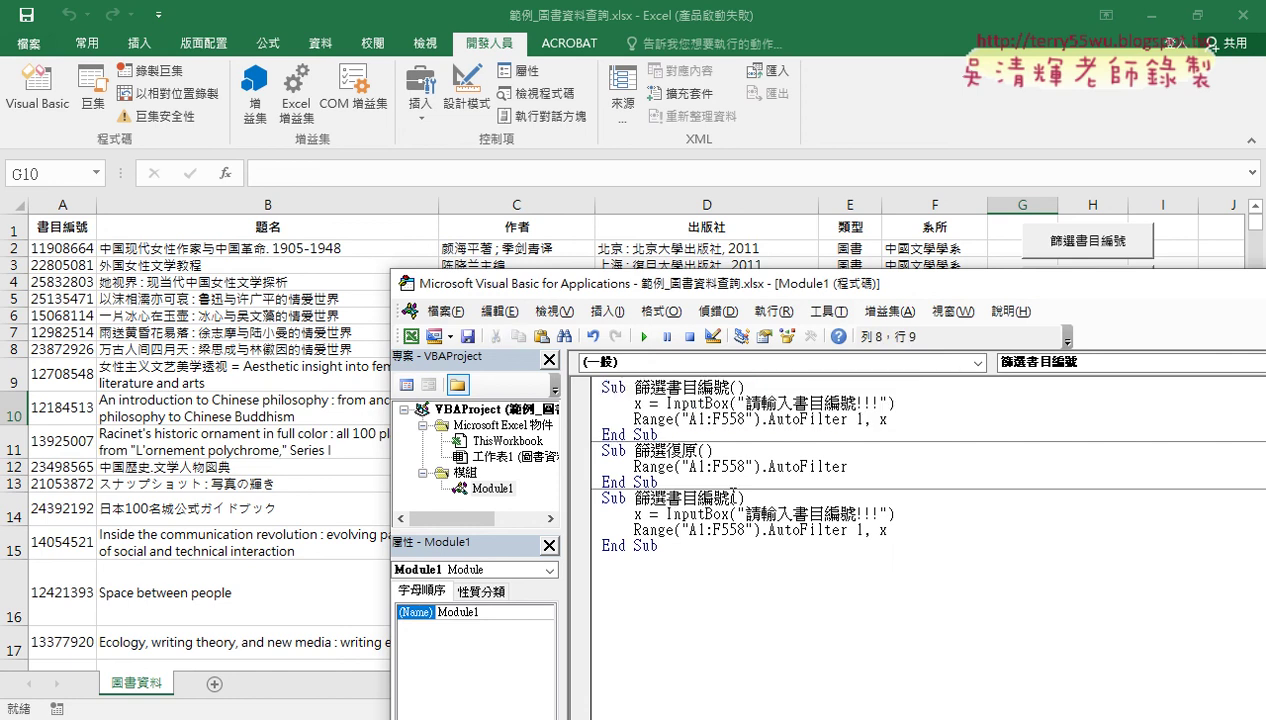
left_click_drag(727, 497, 664, 497)
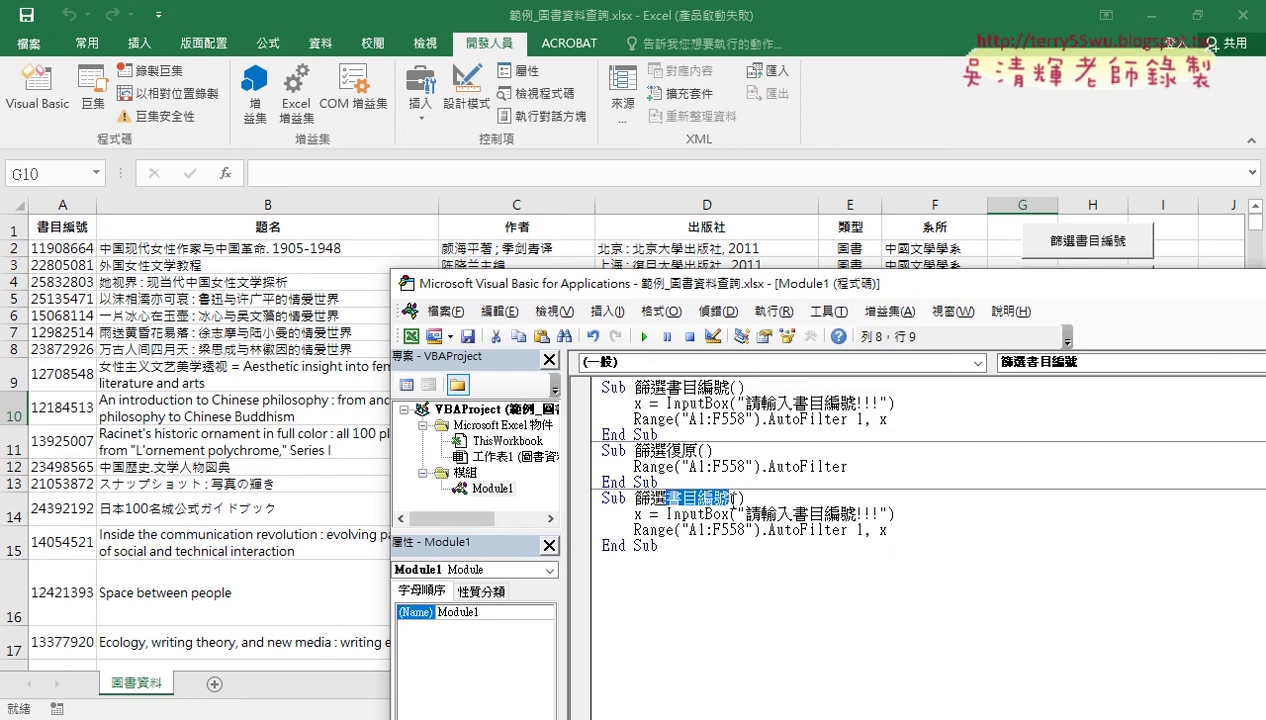
- Rename the copied macro to 篩選題名 using the Chinese IME
type("提")
type("名")
key("Left")
key("Left")
key("Down")
key("Down")
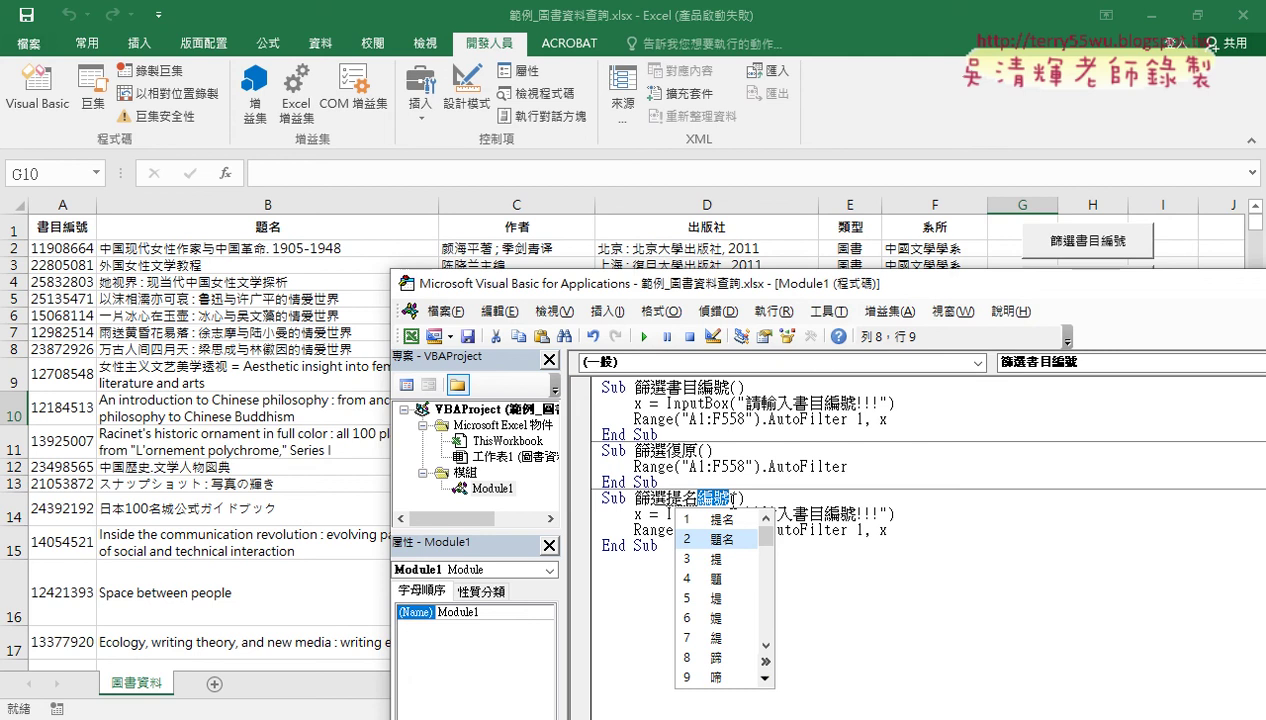
key("Return")
key("BackSpace")
key("BackSpace")
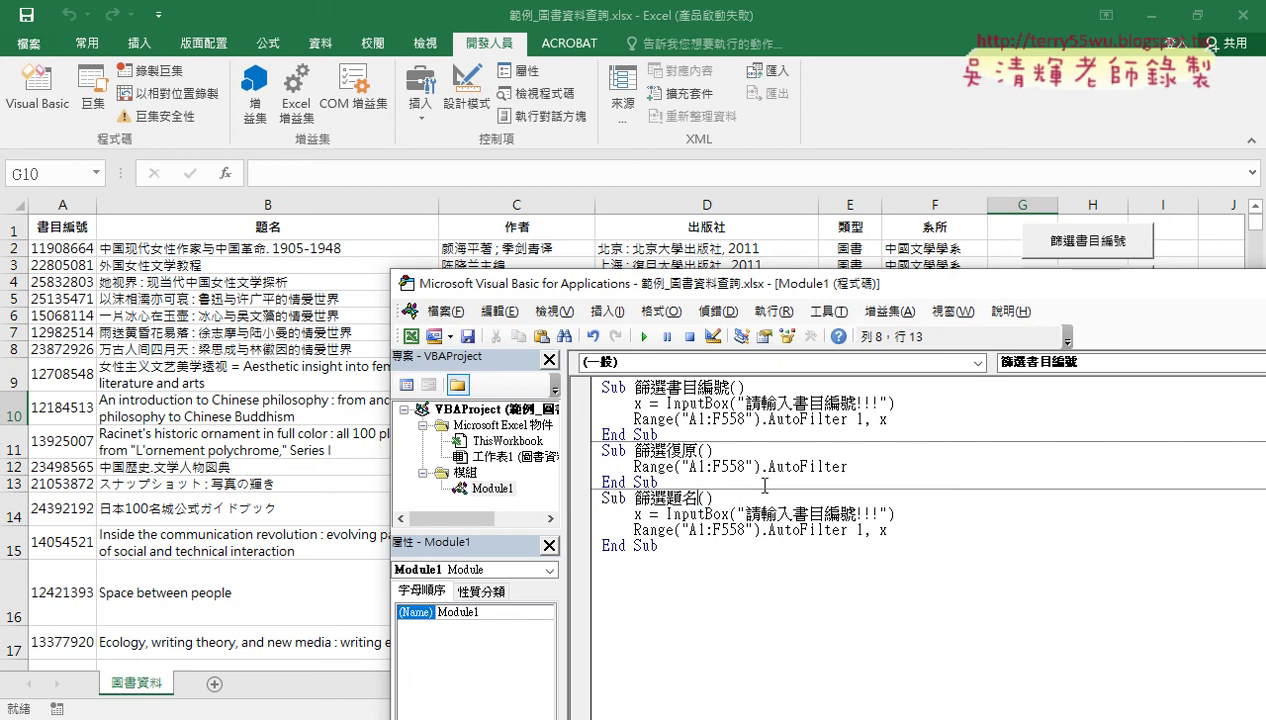
left_click_drag(698, 497, 668, 497)
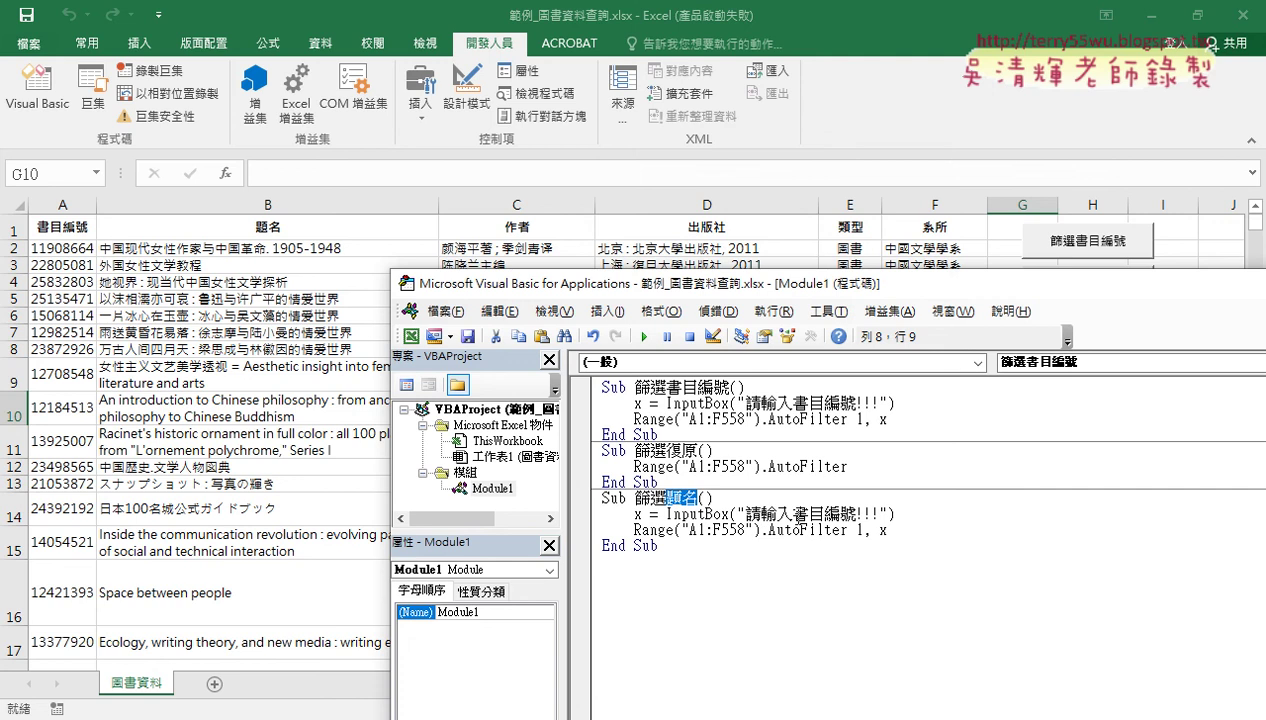
- Change the InputBox prompt to read 請輸入題名!!!
left_click_drag(787, 513, 853, 513)
type("題名")
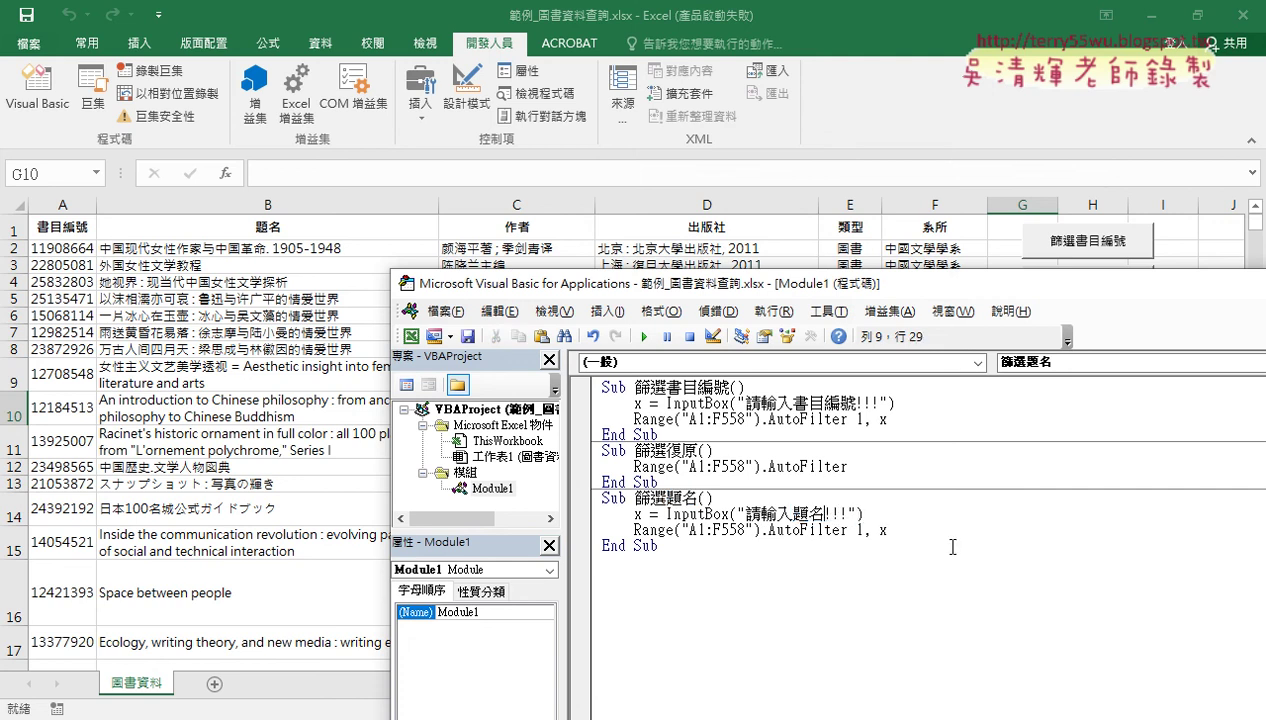
left_click(921, 550)
- Change the 篩選題名 AutoFilter field from 1 to 2 and select the x criterion
left_click_drag(768, 529, 848, 529)
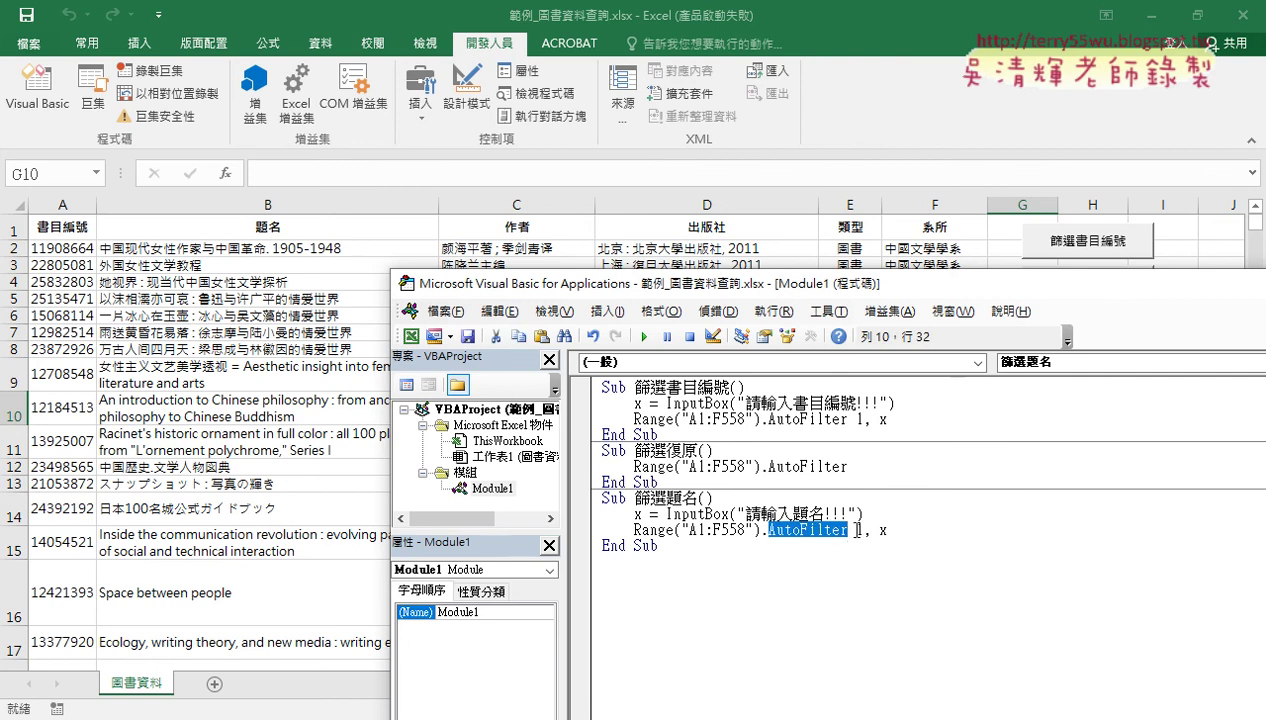
double_click(857, 529)
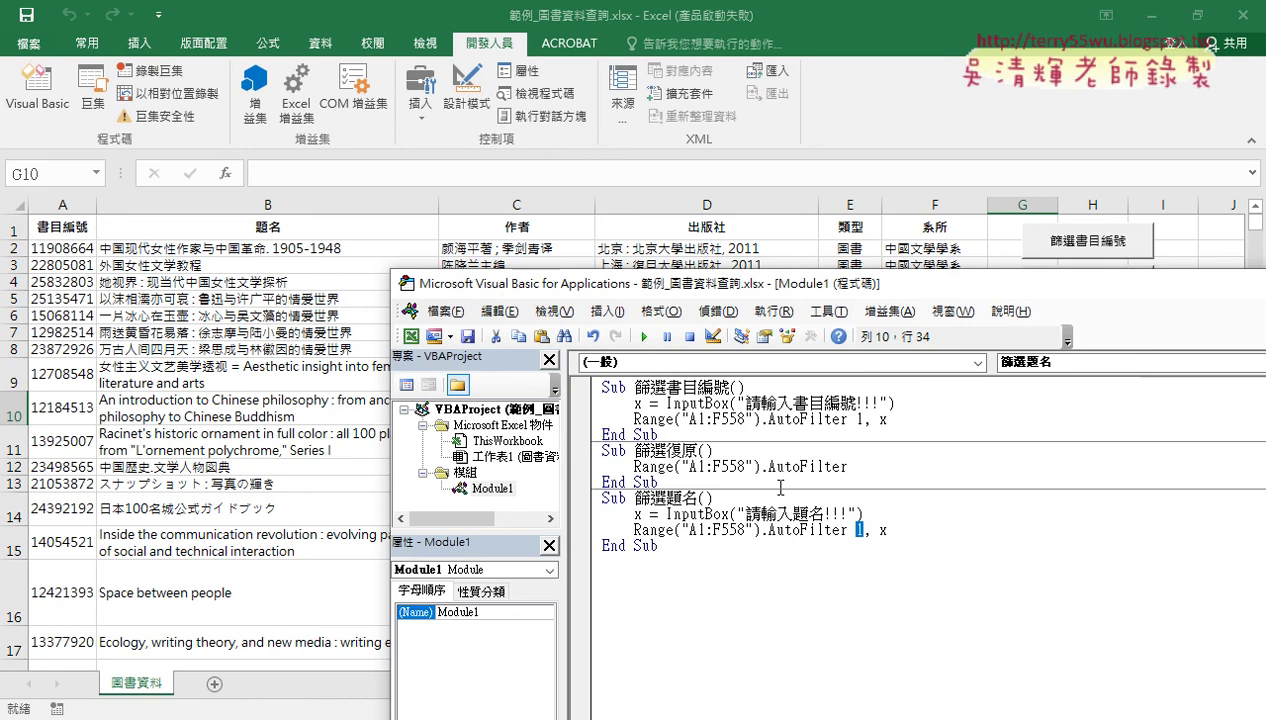
type("2")
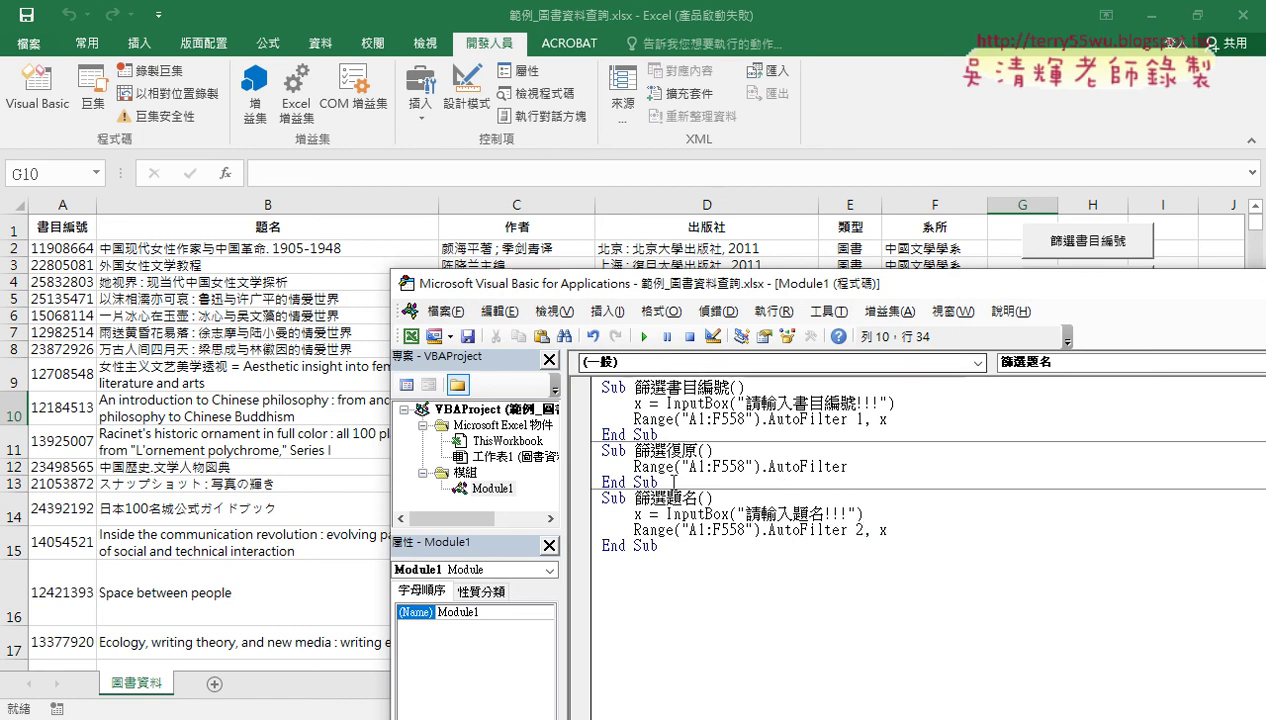
left_click(687, 529)
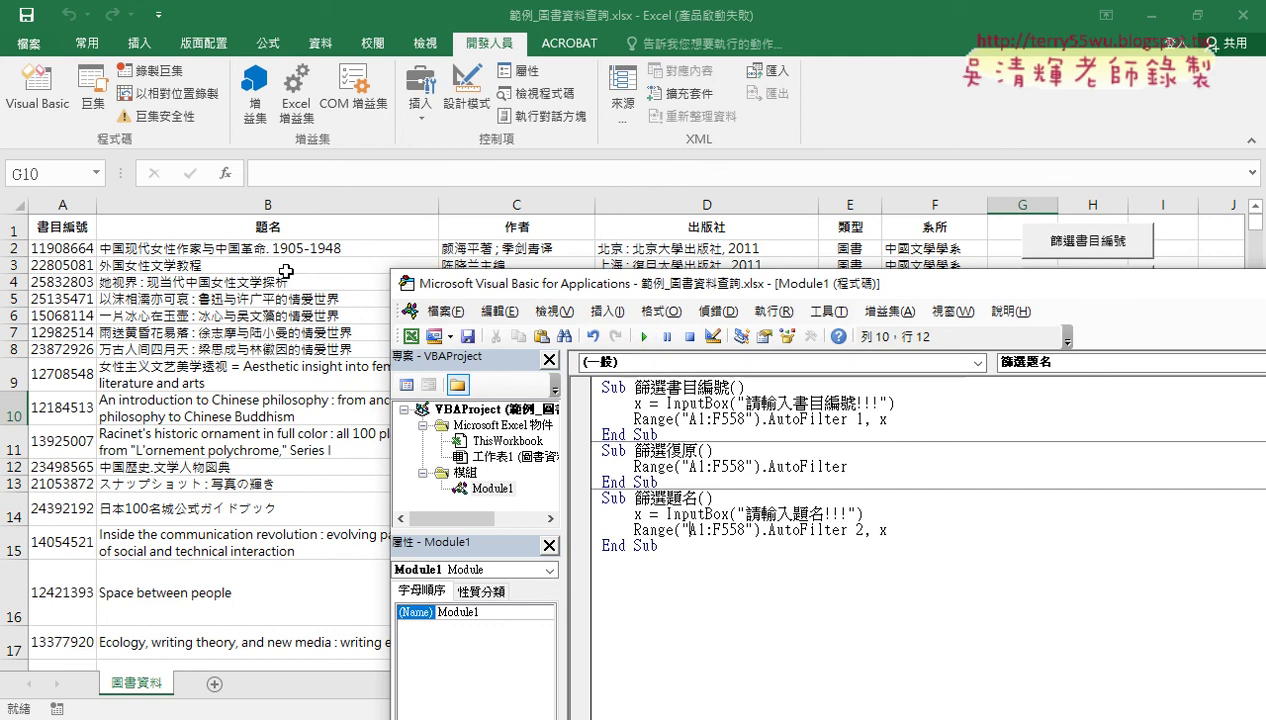
double_click(883, 530)
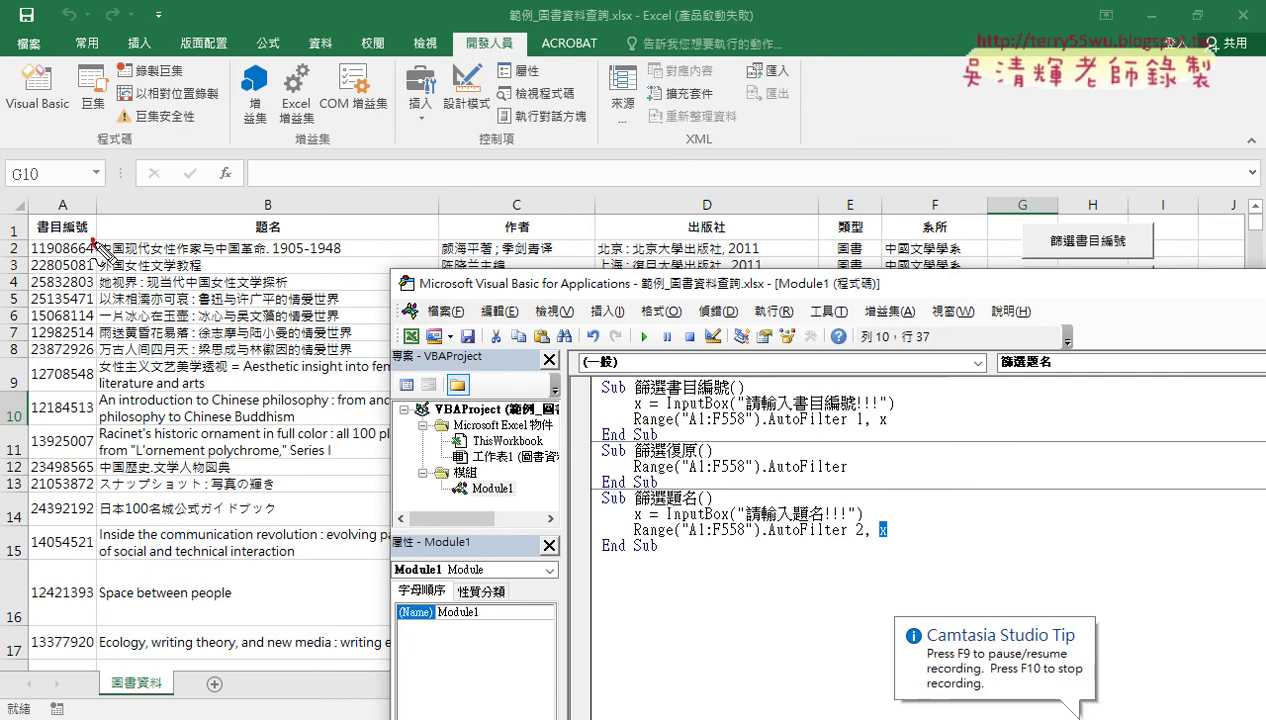
- Annotate the row 2 title to show it is the second column, then clear the marks
left_click_drag(93, 241, 352, 250)
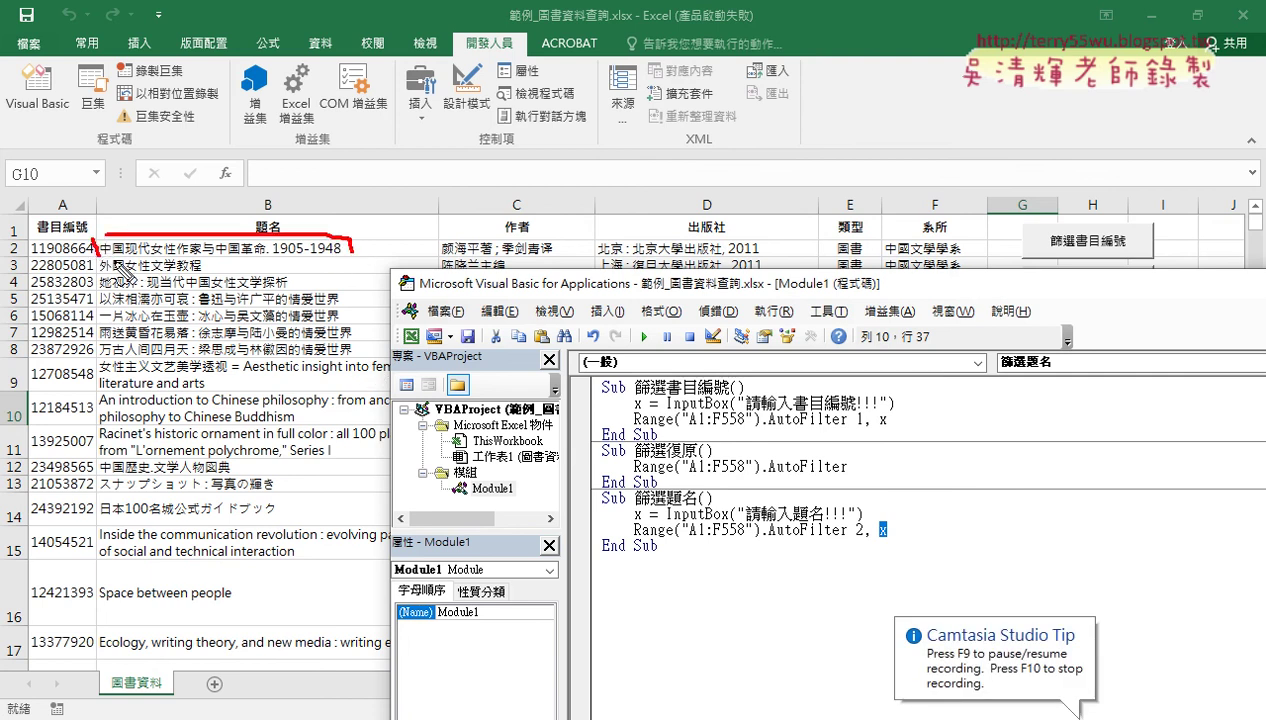
left_click_drag(120, 264, 355, 265)
left_click_drag(148, 240, 150, 264)
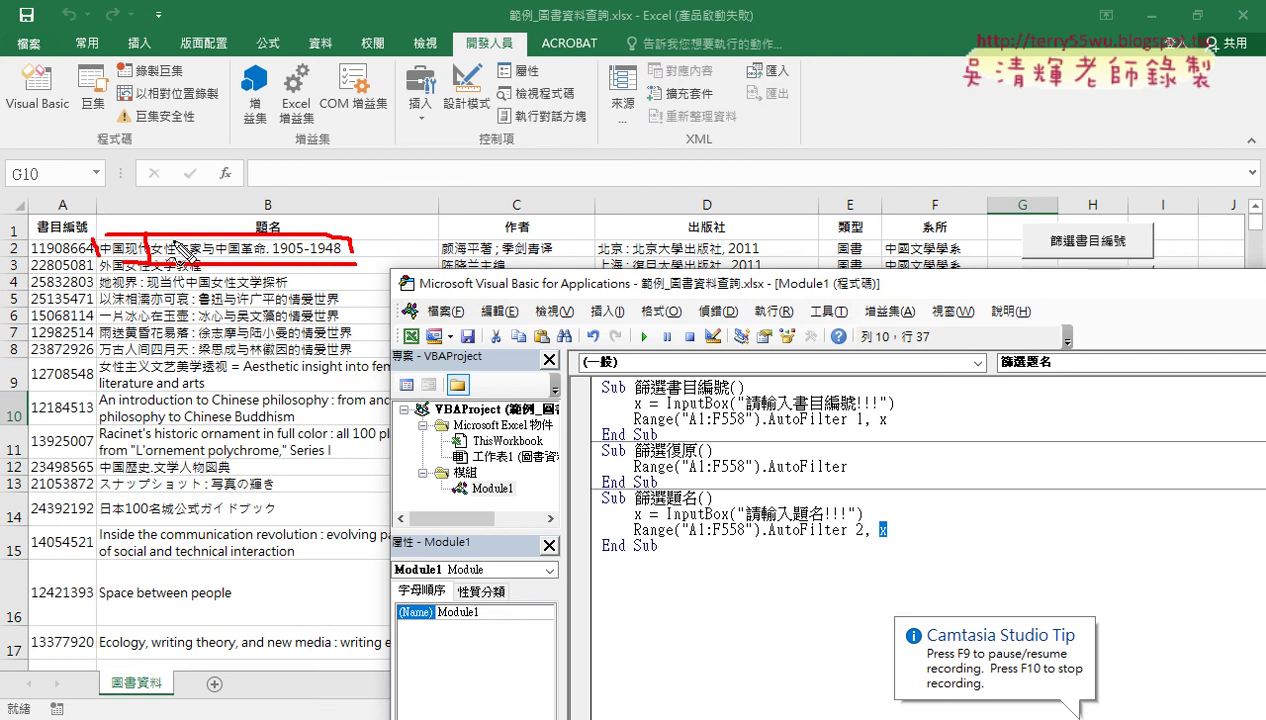
left_click_drag(150, 158, 160, 245)
left_click_drag(138, 195, 207, 180)
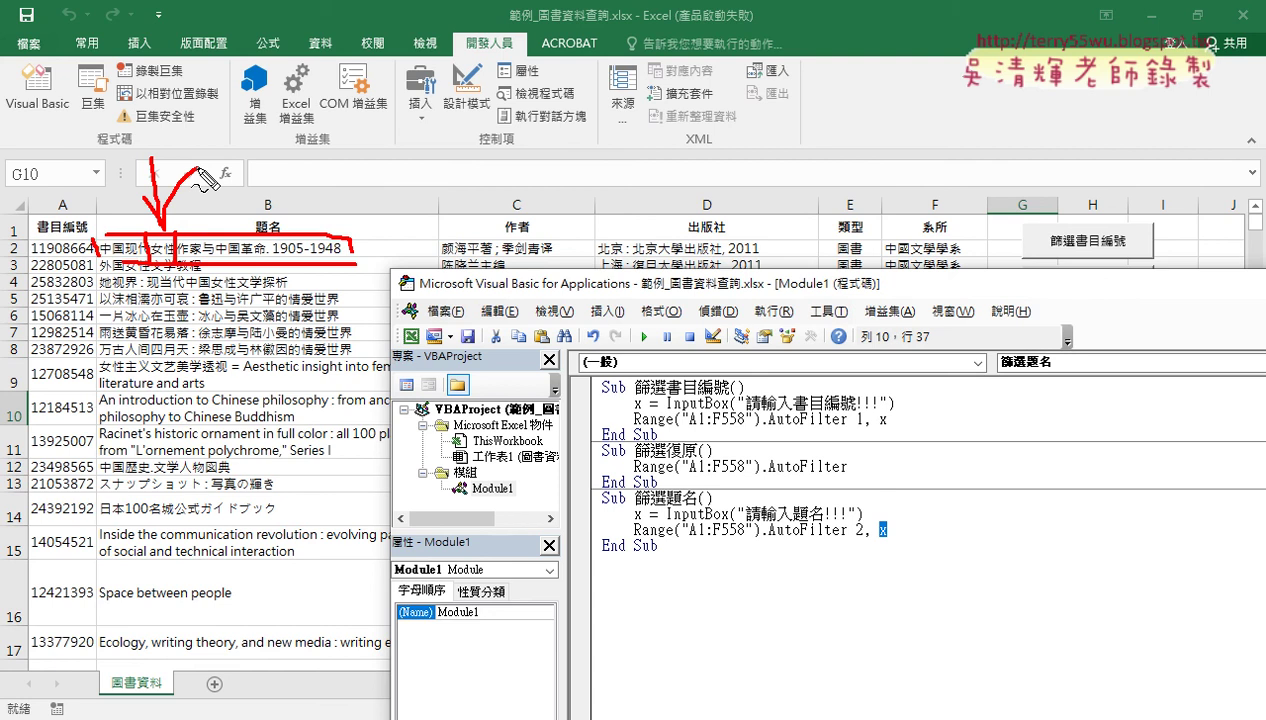
key("Escape")
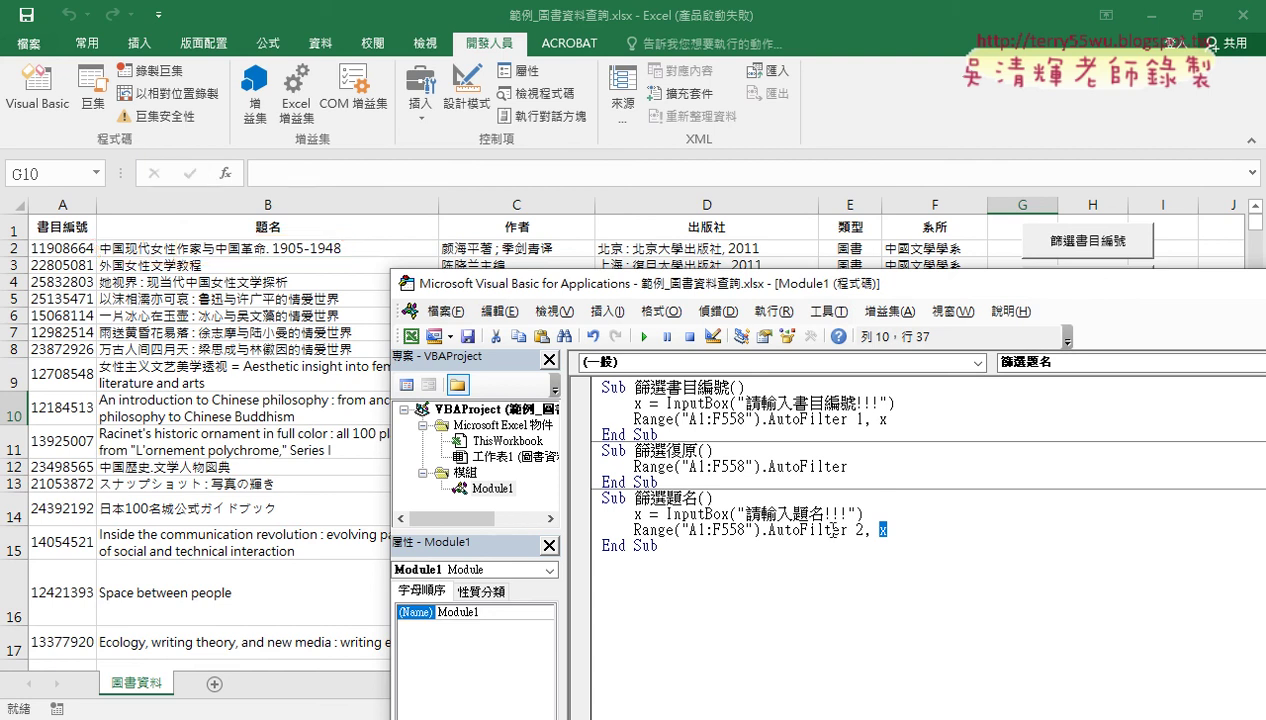
- Replace the x criterion with "=*女性*" to match titles containing 女性
left_click(880, 530)
double_click(883, 530)
type("\"")
type("=\"")
type("女性")
key("Return")
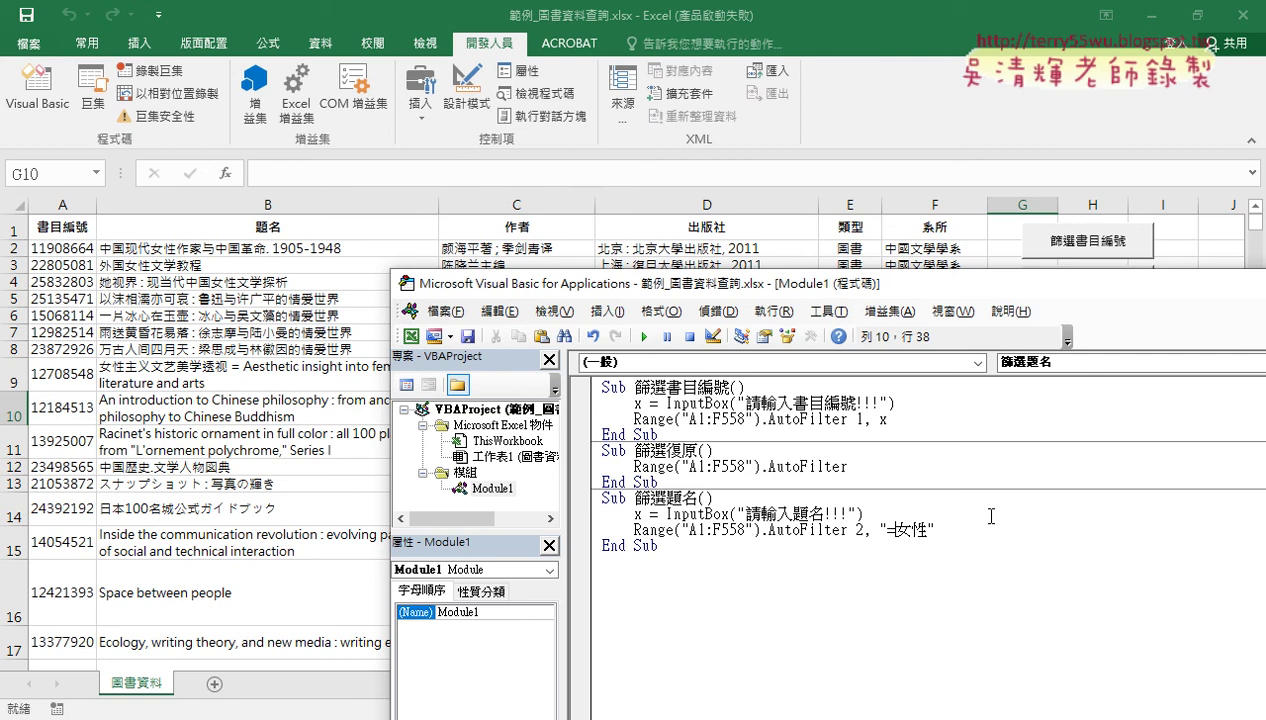
type("*")
key("shift+Right")
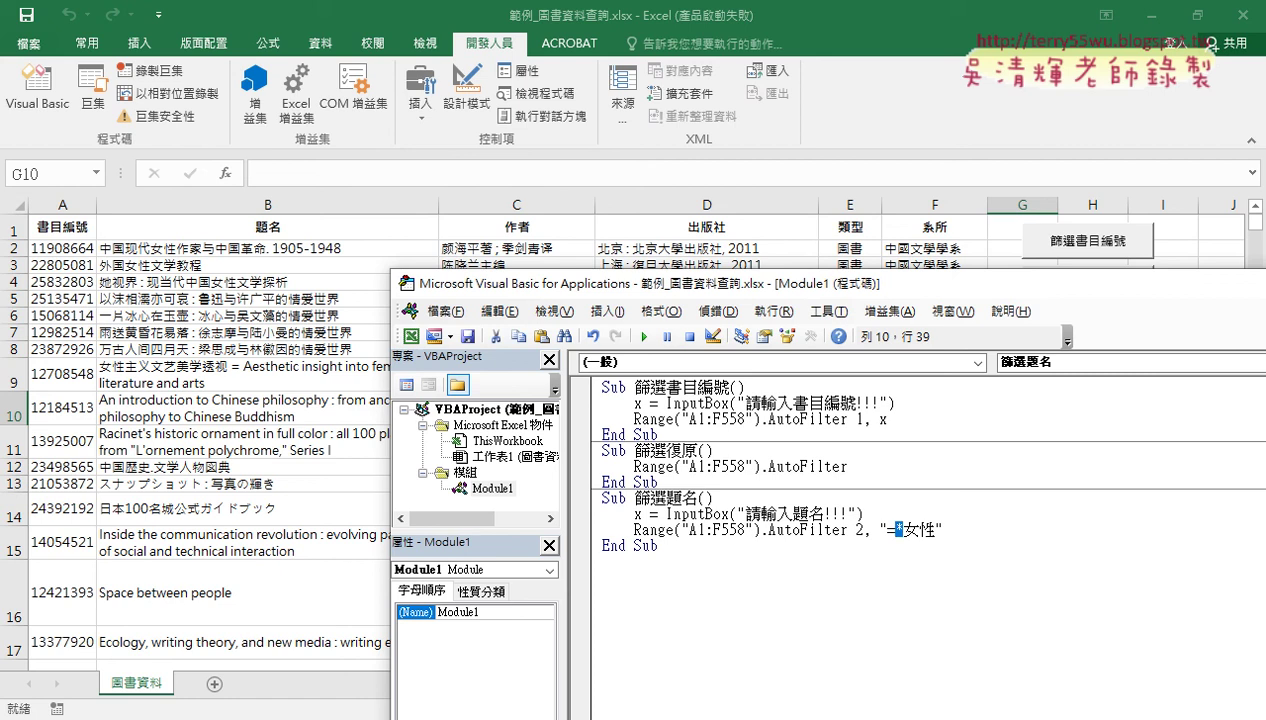
key("shift+Right")
key("shift+Right")
key("shift+Right")
left_click(659, 545)
key("Home")
key("Up")
left_click(930, 529)
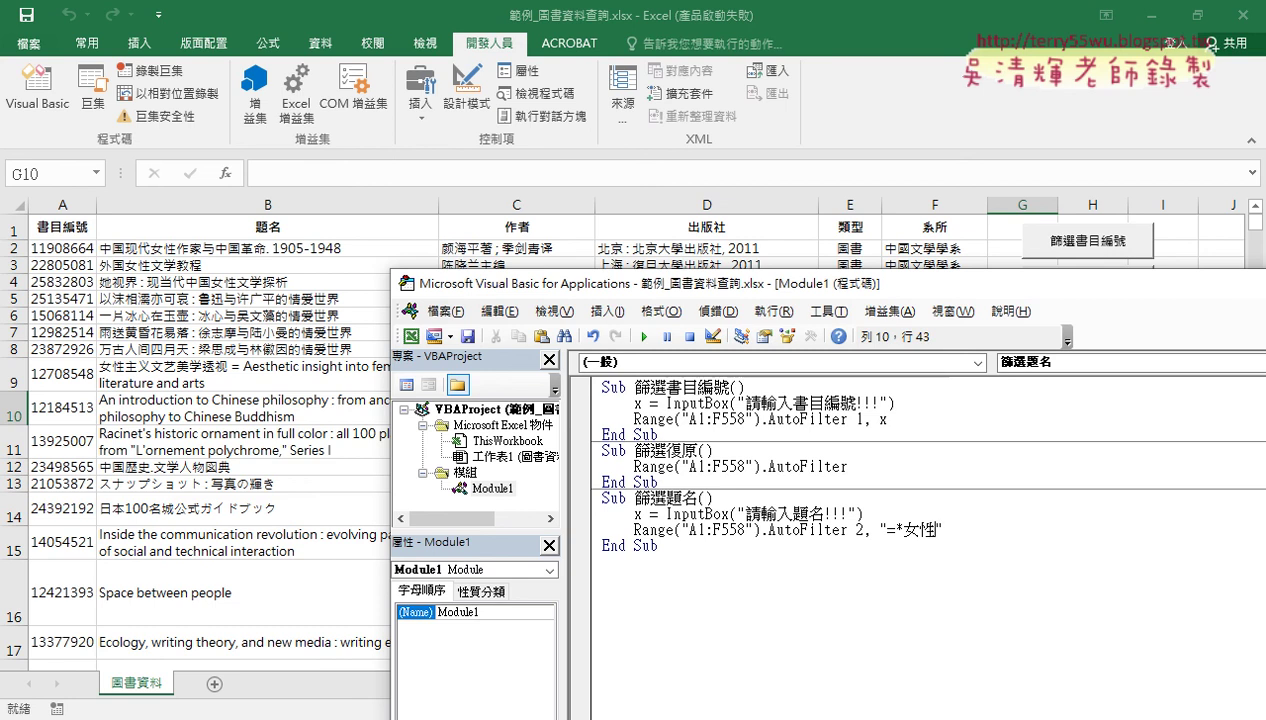
type("*")
left_click_drag(936, 529, 884, 525)
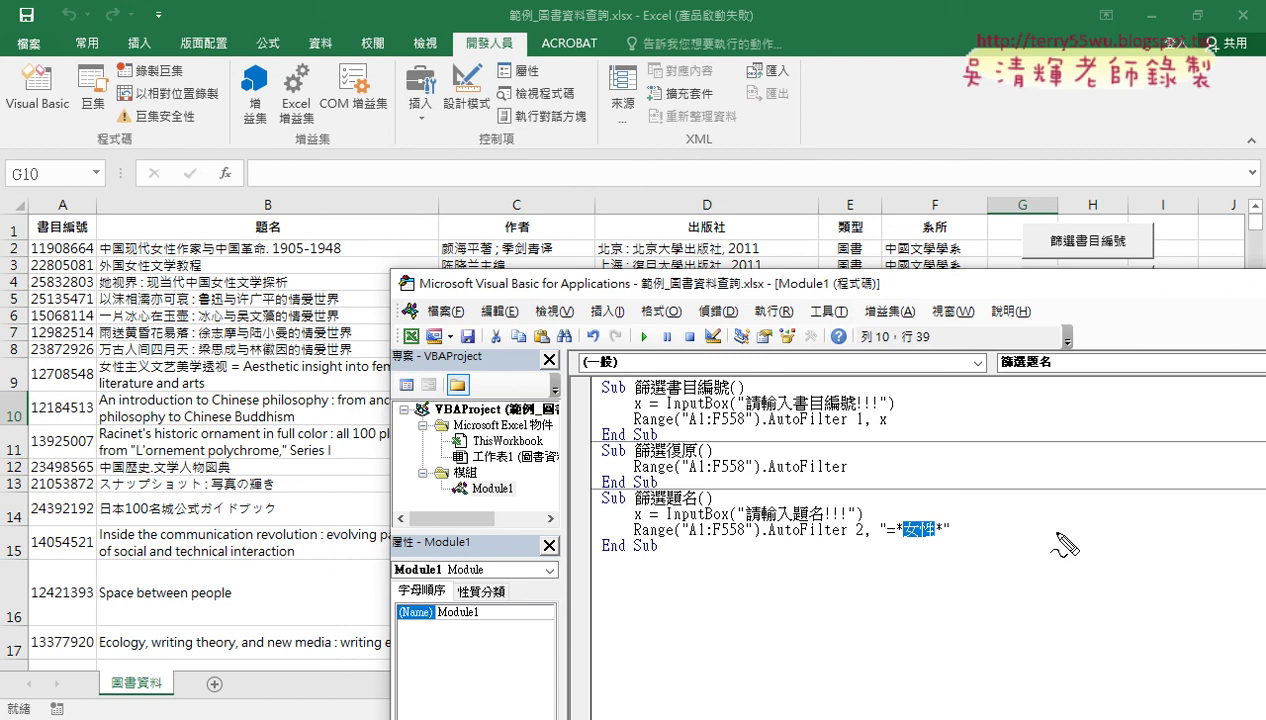
- Sketch pen notes on the x variable, quotes and equals sign, then clear them
mouse_move(630, 510)
left_mouse_down()
mouse_move(648, 525)
mouse_move(912, 510)
left_mouse_up()
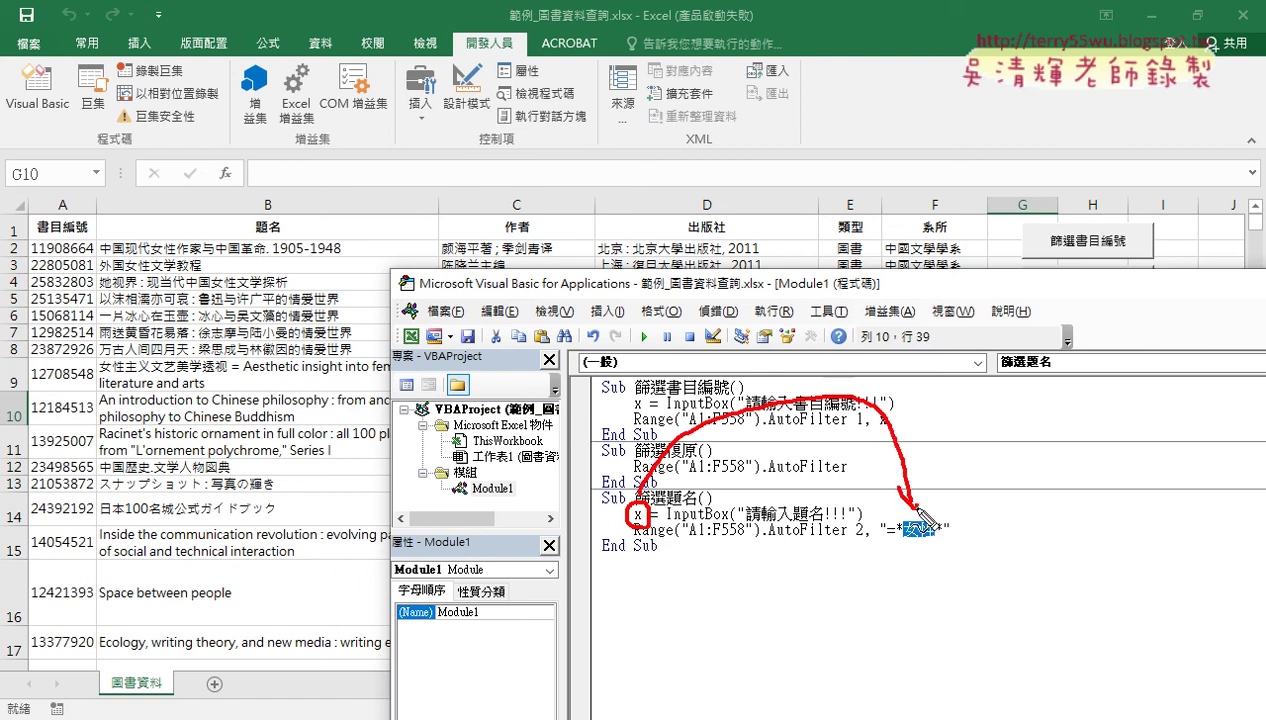
left_click_drag(829, 567, 828, 577)
left_click_drag(836, 566, 834, 576)
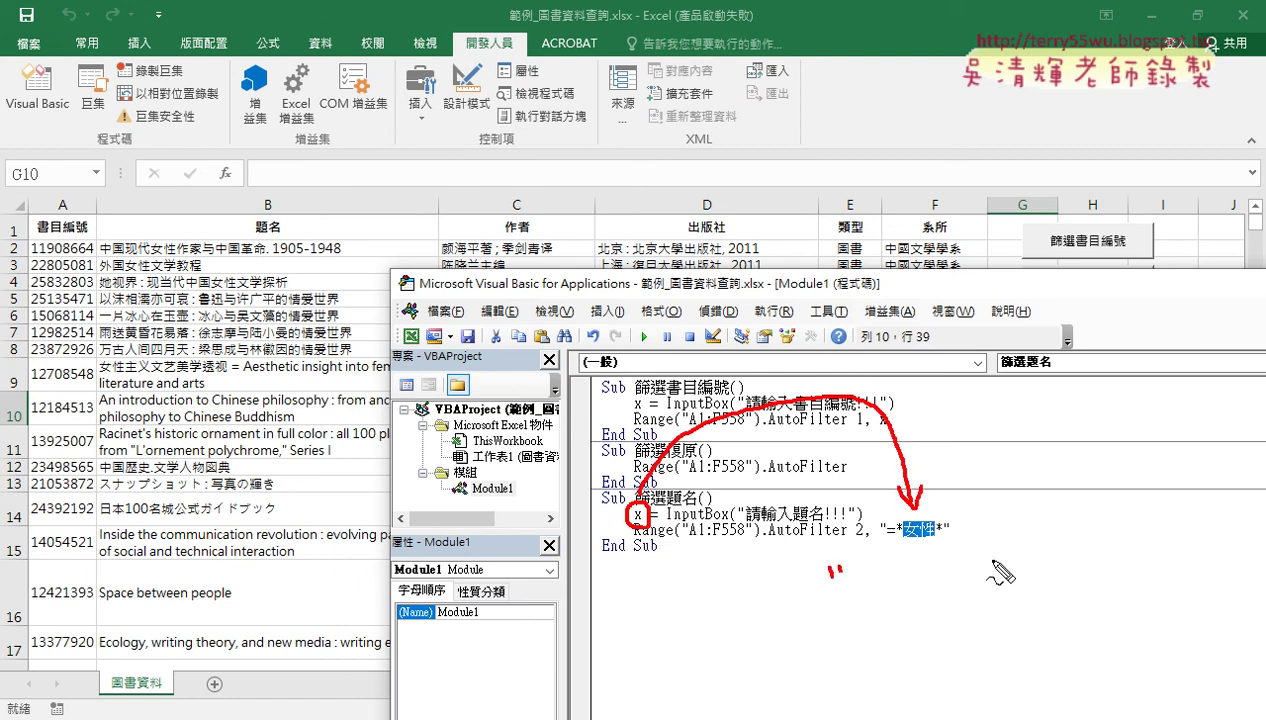
left_click_drag(993, 562, 992, 576)
left_click_drag(1003, 563, 1002, 577)
left_click_drag(850, 585, 865, 584)
mouse_move(851, 595)
left_mouse_down()
mouse_move(880, 600)
mouse_move(910, 584)
mouse_move(914, 598)
mouse_move(968, 600)
mouse_move(986, 584)
mouse_move(984, 598)
left_mouse_up()
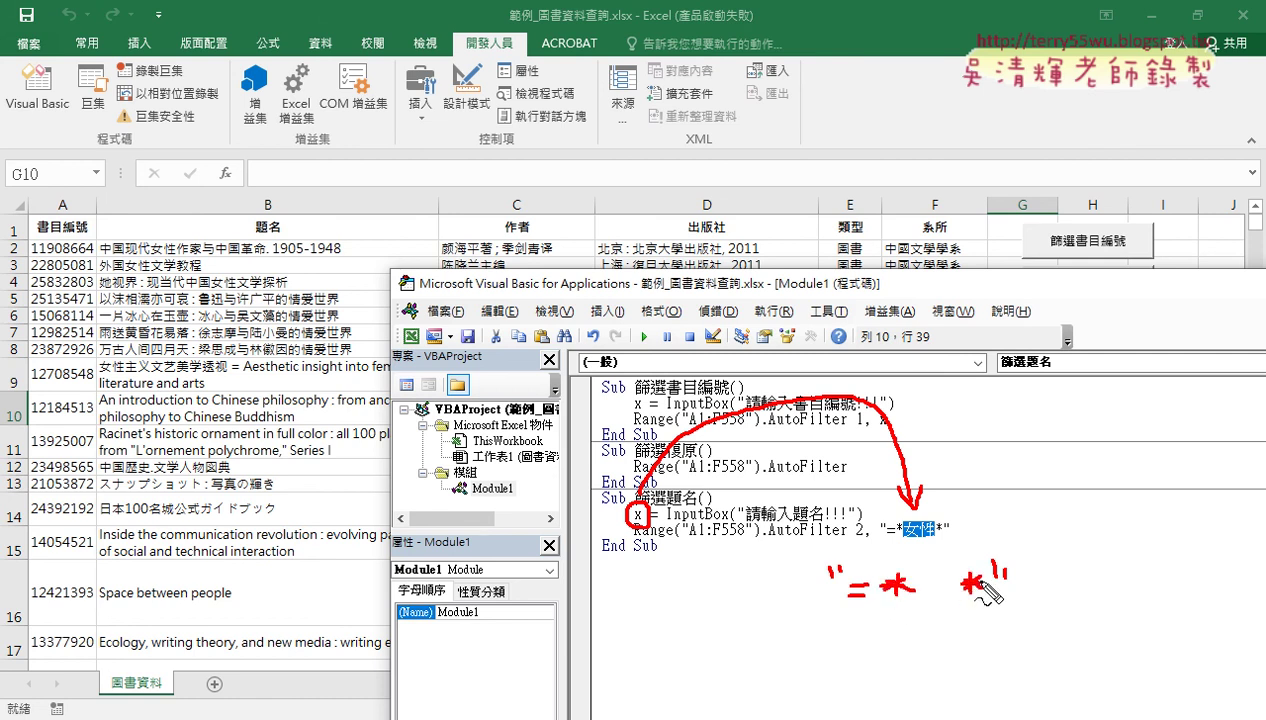
key("Escape")
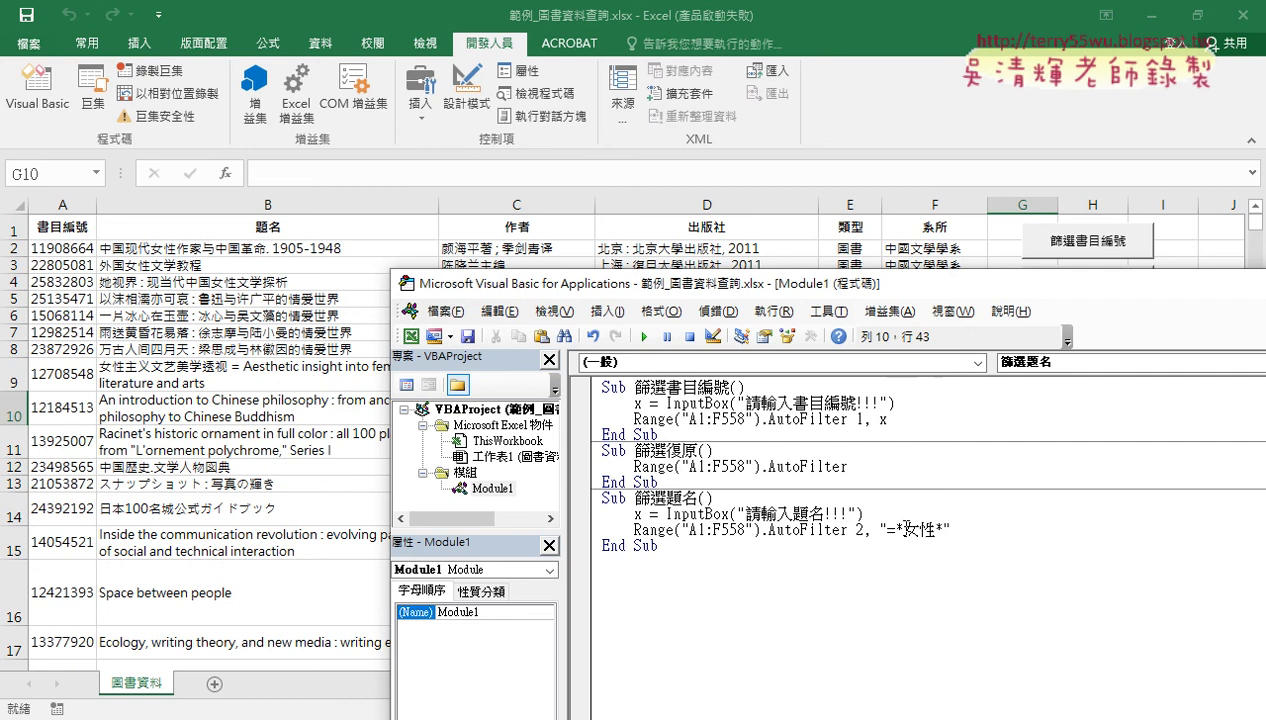
- Replace 女性 in the criterion with the variable x joined by & operators
left_click_drag(903, 529, 933, 529)
type("\"\"")
key("Left")
type("&")
type("x")
key("Return")
- Space out the operators so the criterion reads "=*" & x & "*"
left_click(911, 529)
key("space")
key("Right")
key("space")
key("Right")
key("space")
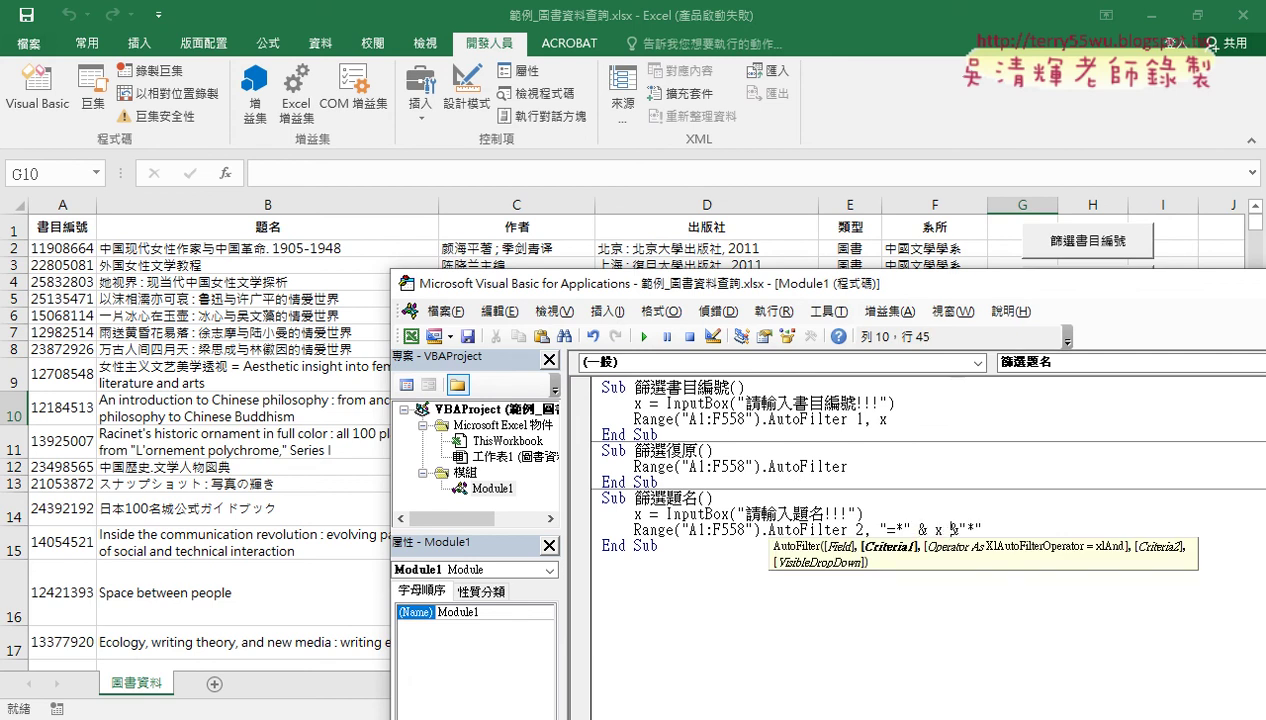
key("Right")
key("space")
mouse_move(903, 529)
left_mouse_down()
mouse_move(987, 529)
mouse_move(976, 529)
left_mouse_up()
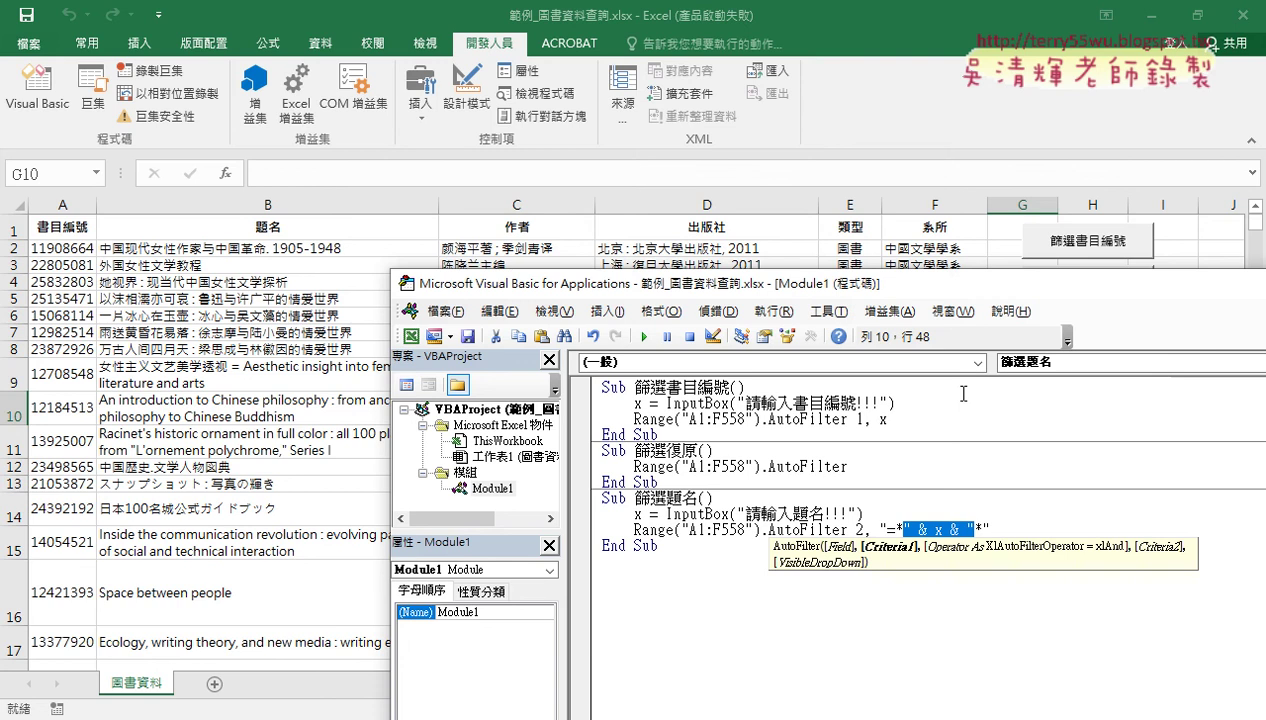
left_click(807, 530)
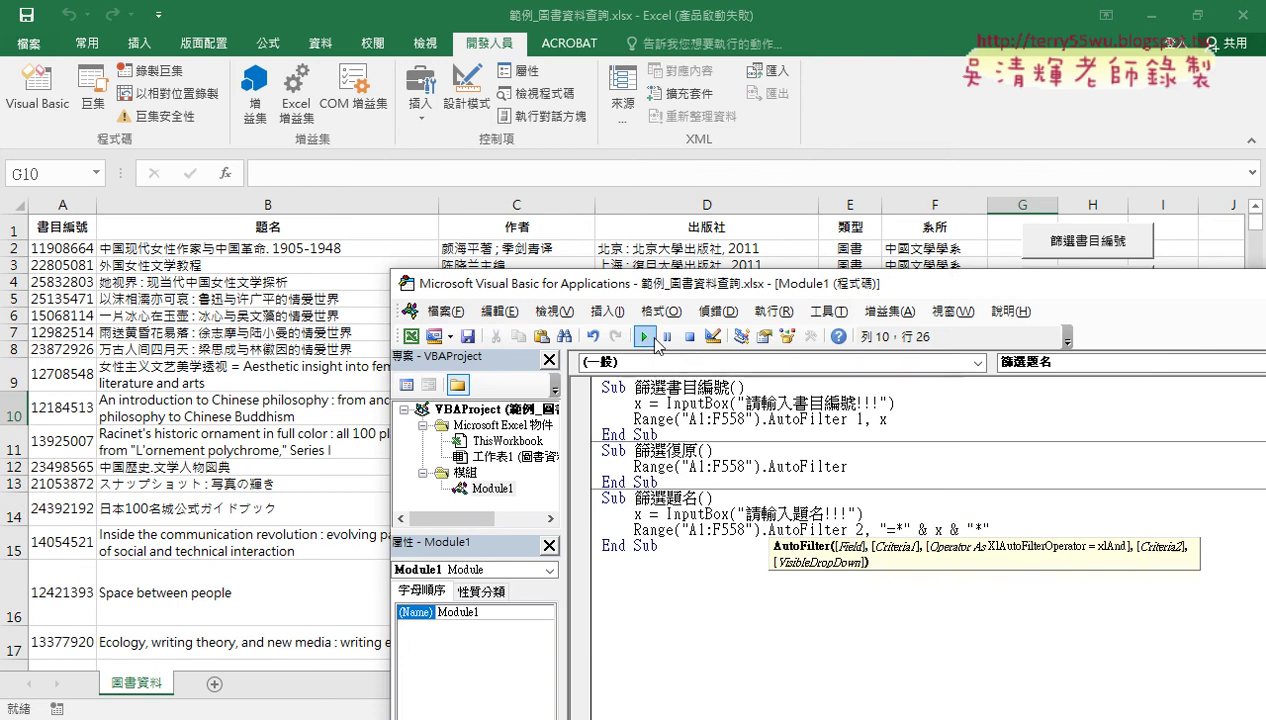
- Run 篩選題名 with the keyword 女性, leaving 4 of 557 titles showing
left_click(645, 337)
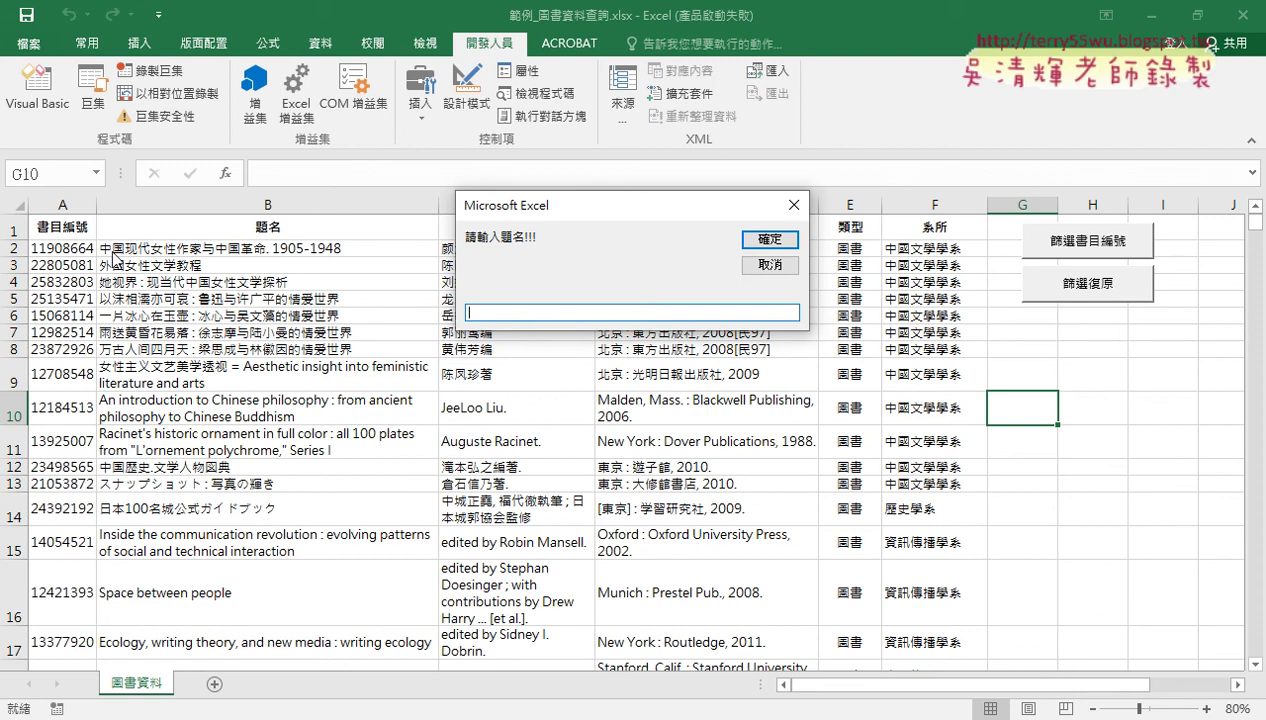
type(",")
type("中ㄍㄨㄛˊ")
key("Return")
key("Home")
key("Delete")
key("Delete")
key("Delete")
type("ㄋㄩˇㄒㄧㄥ")
type("ˋ")
key("Return")
left_click(769, 241)
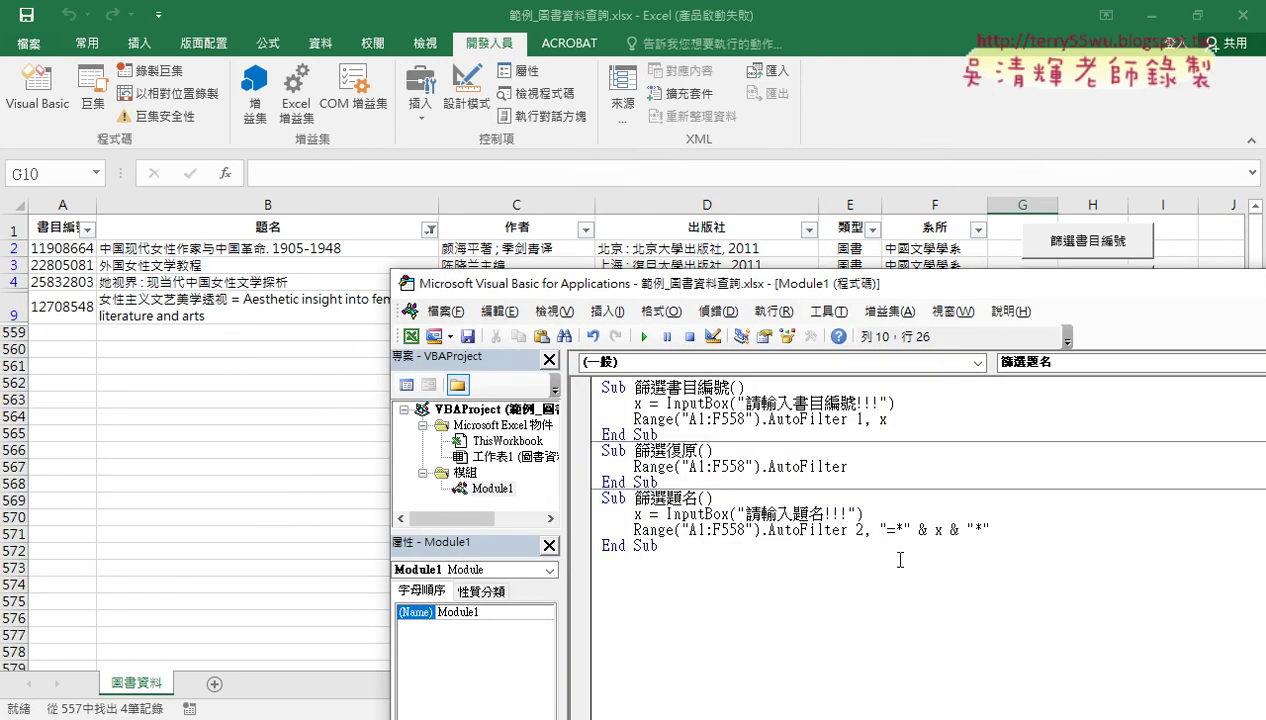
left_click_drag(887, 530, 984, 530)
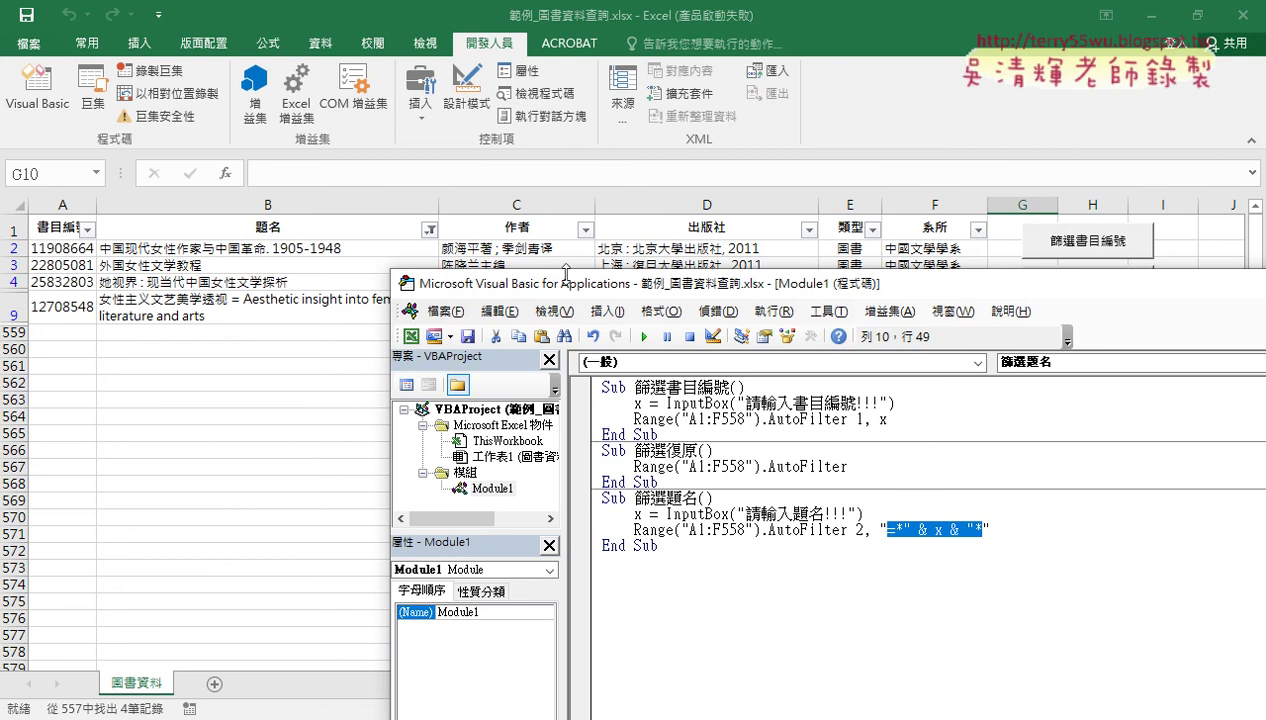
- Duplicate the 篩選題名 macro below the last End Sub
left_click_drag(606, 558, 580, 497)
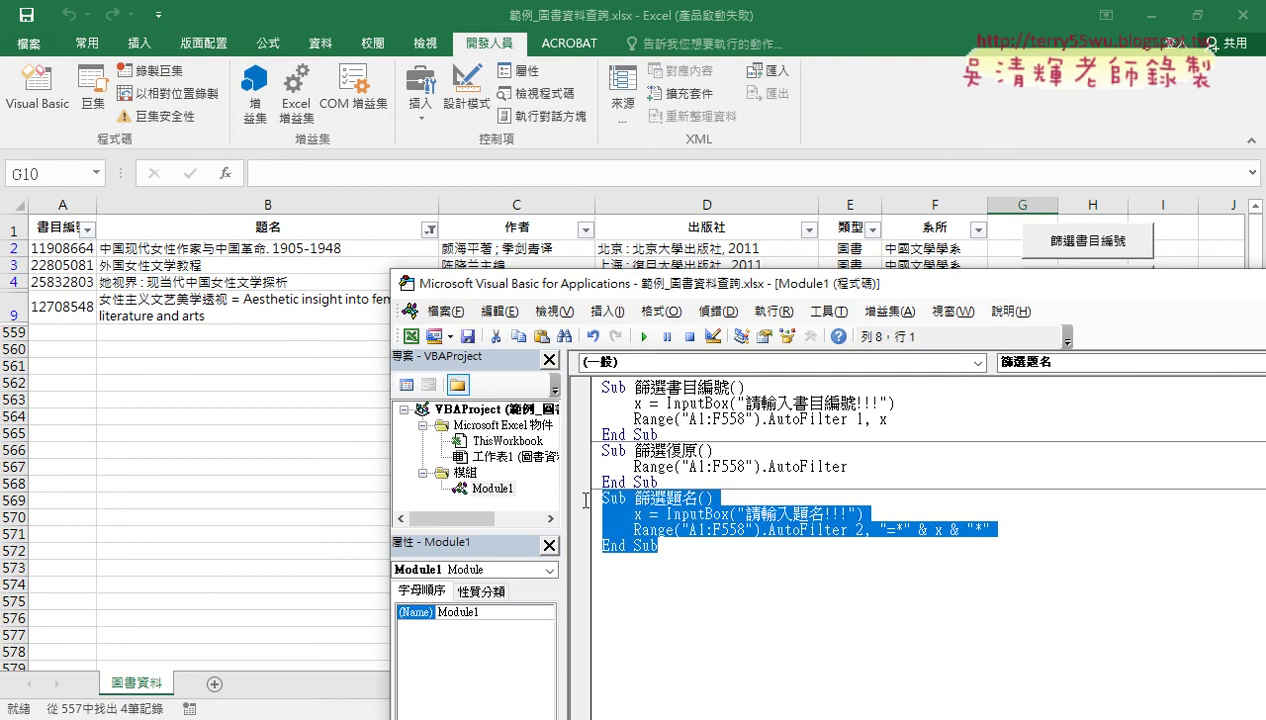
key("ctrl+c")
left_click(620, 570)
key("ctrl+v")
- Rename the copy 篩選作者, make its prompt ask for 作者 and filter field 3
left_click(664, 561)
left_click_drag(666, 561, 703, 561)
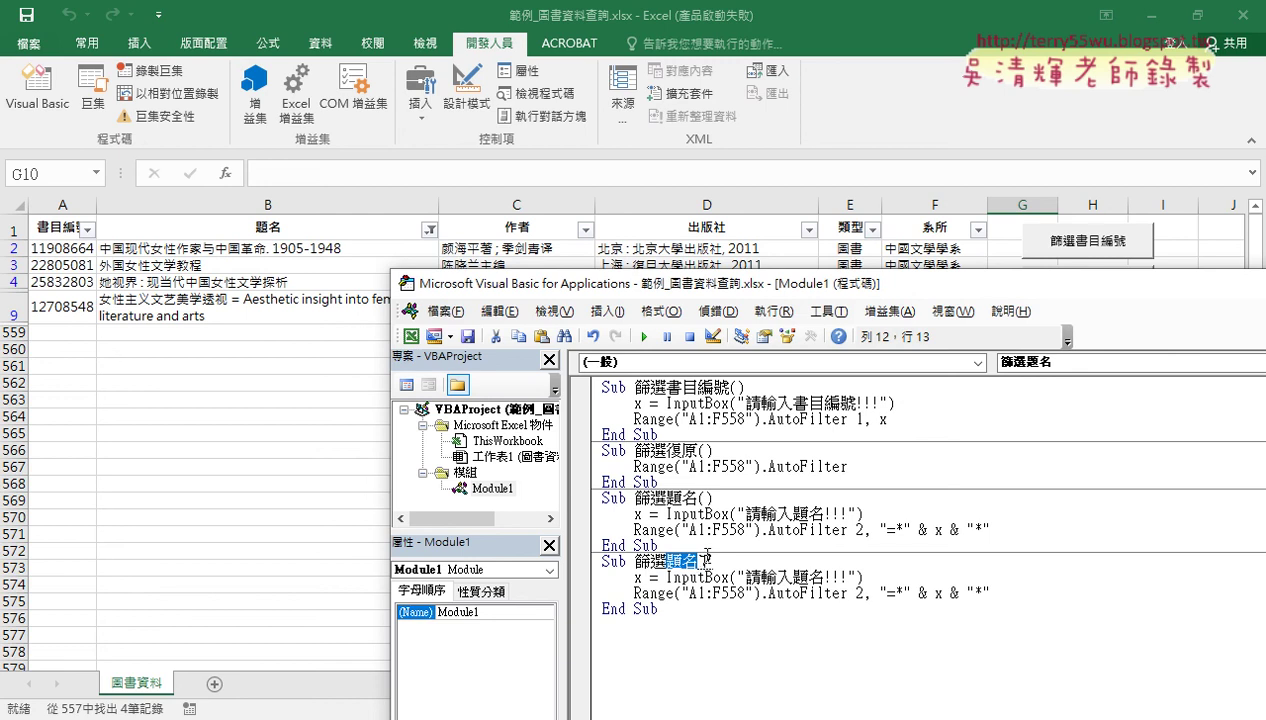
type("作")
type("者")
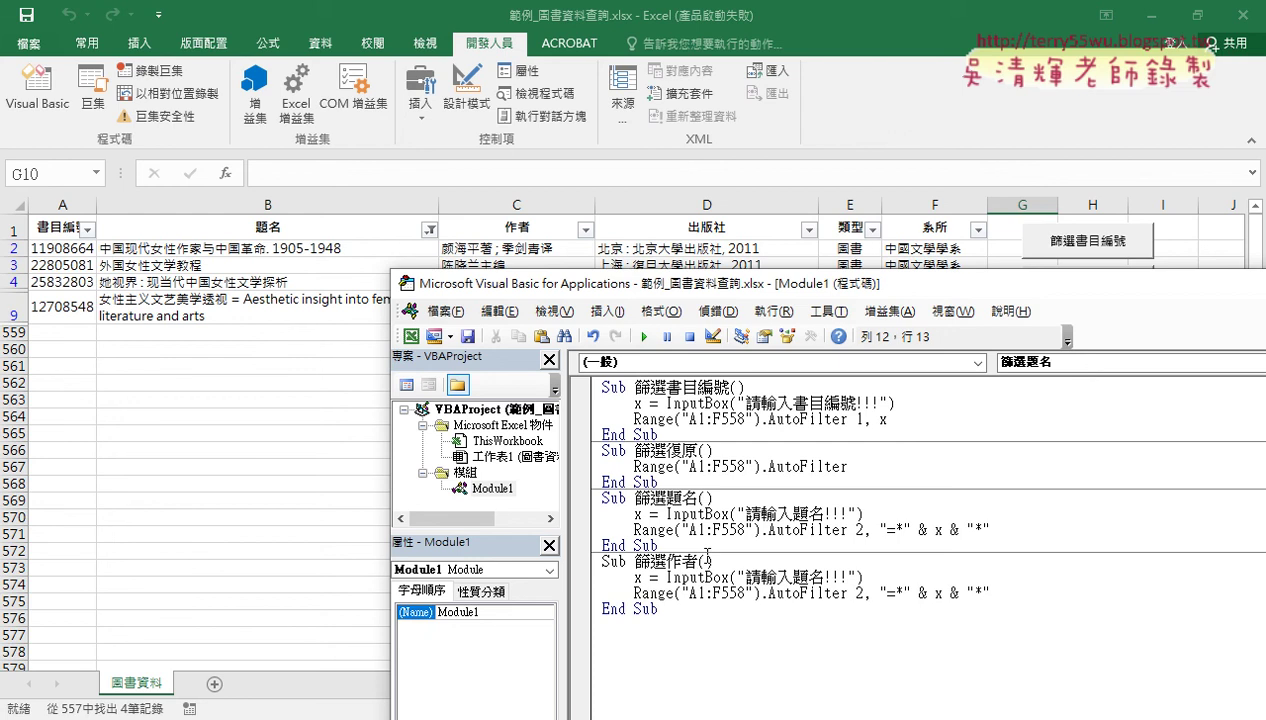
left_click_drag(703, 561, 668, 562)
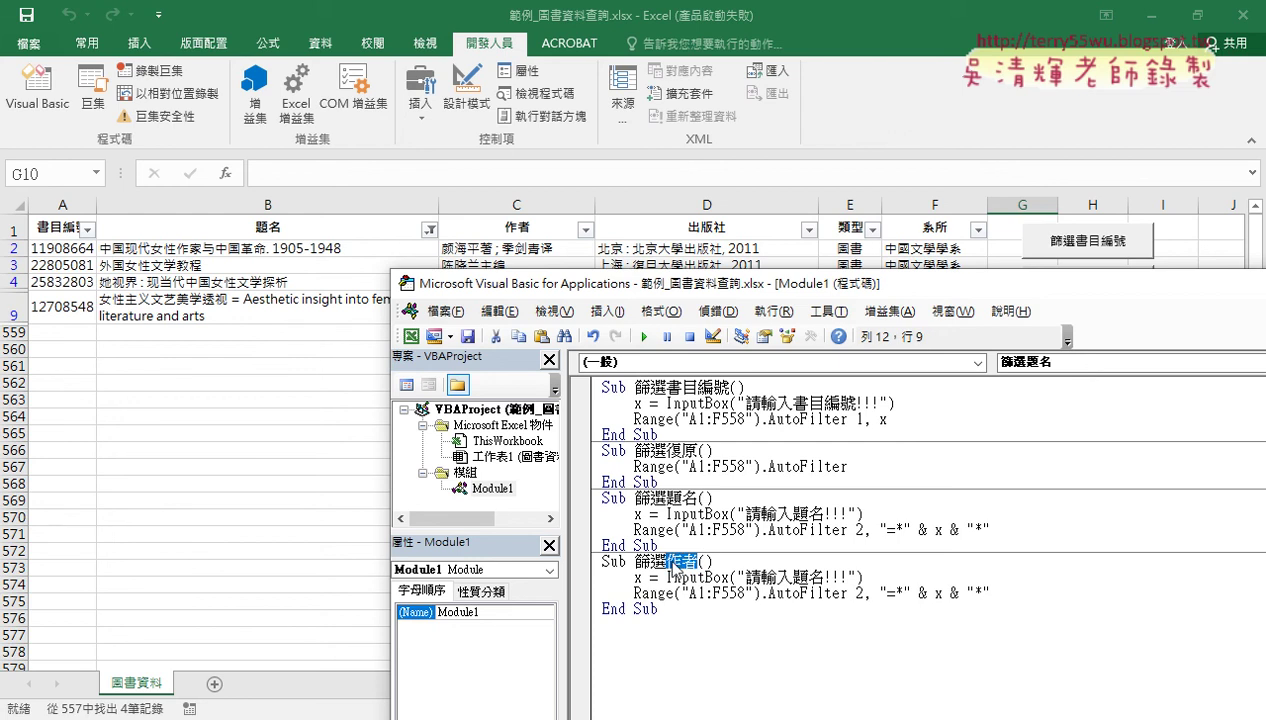
left_click_drag(792, 577, 827, 577)
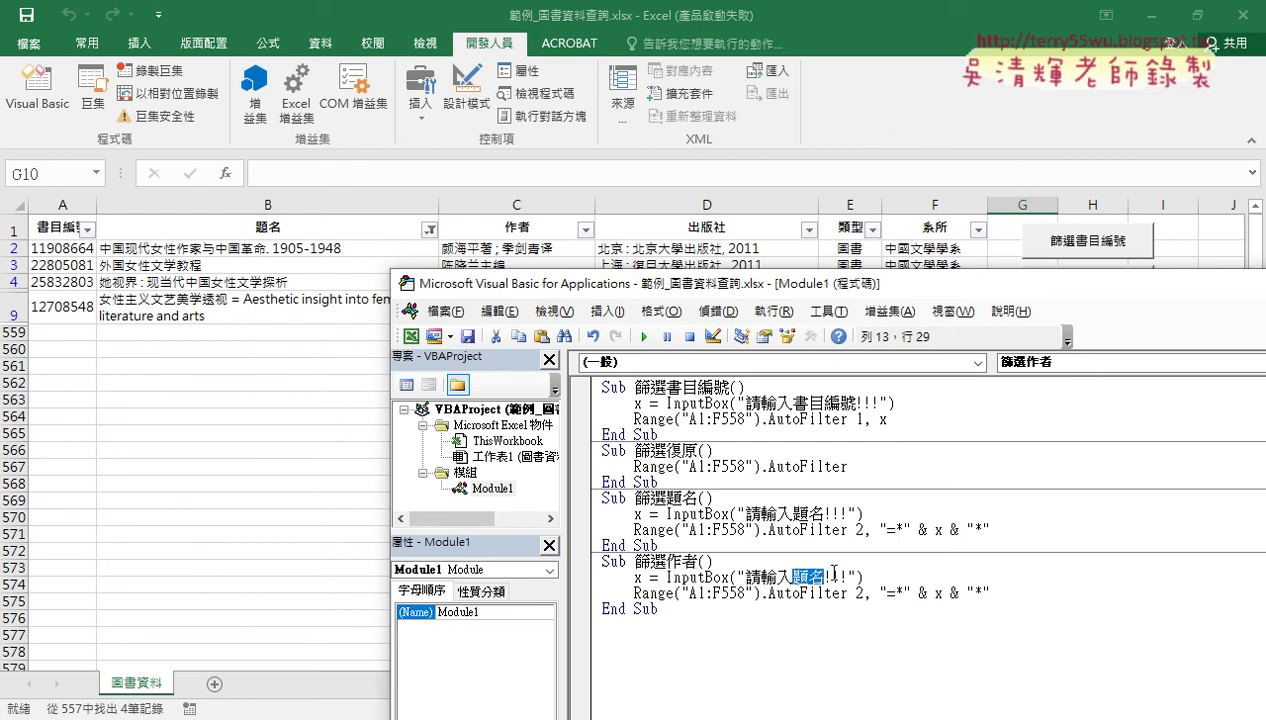
key("ctrl+v")
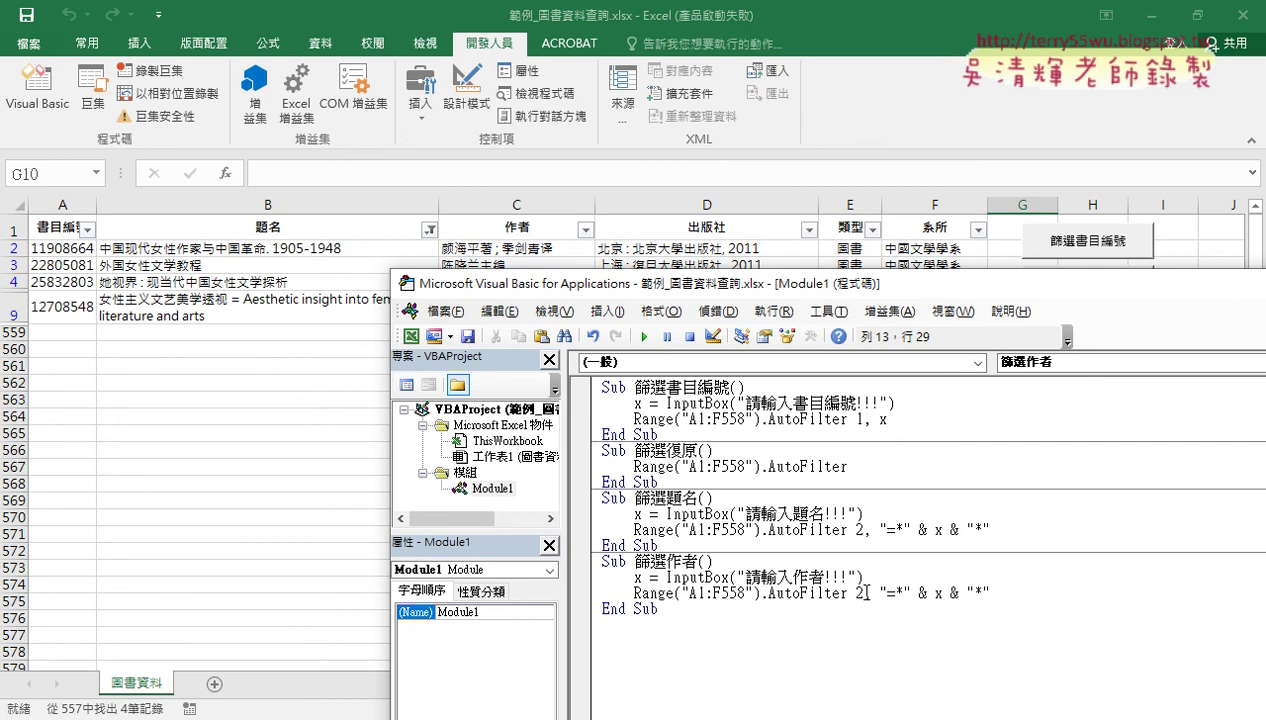
left_click_drag(866, 593, 853, 593)
type("3")
left_click(678, 540)
left_click_drag(678, 540, 598, 484)
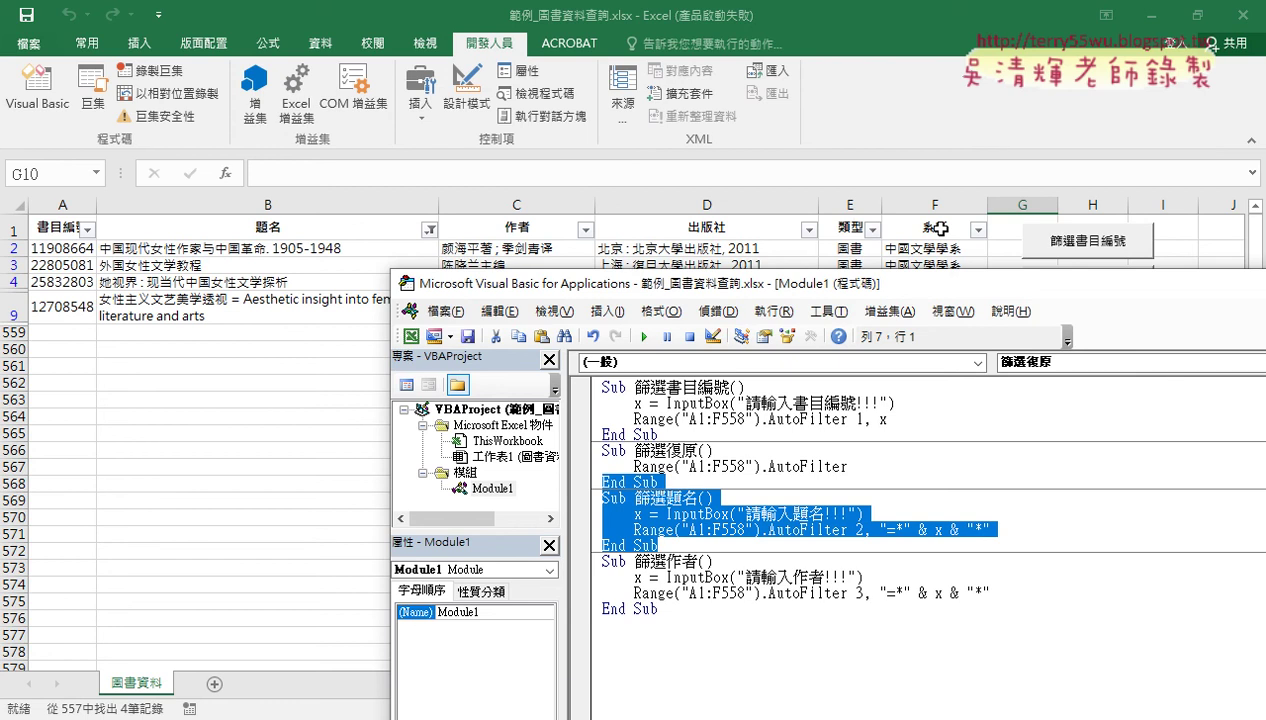
- Highlight the 篩選題名 code and its wildcard criteria, then run 篩選復原 to show all rows
left_click(666, 545)
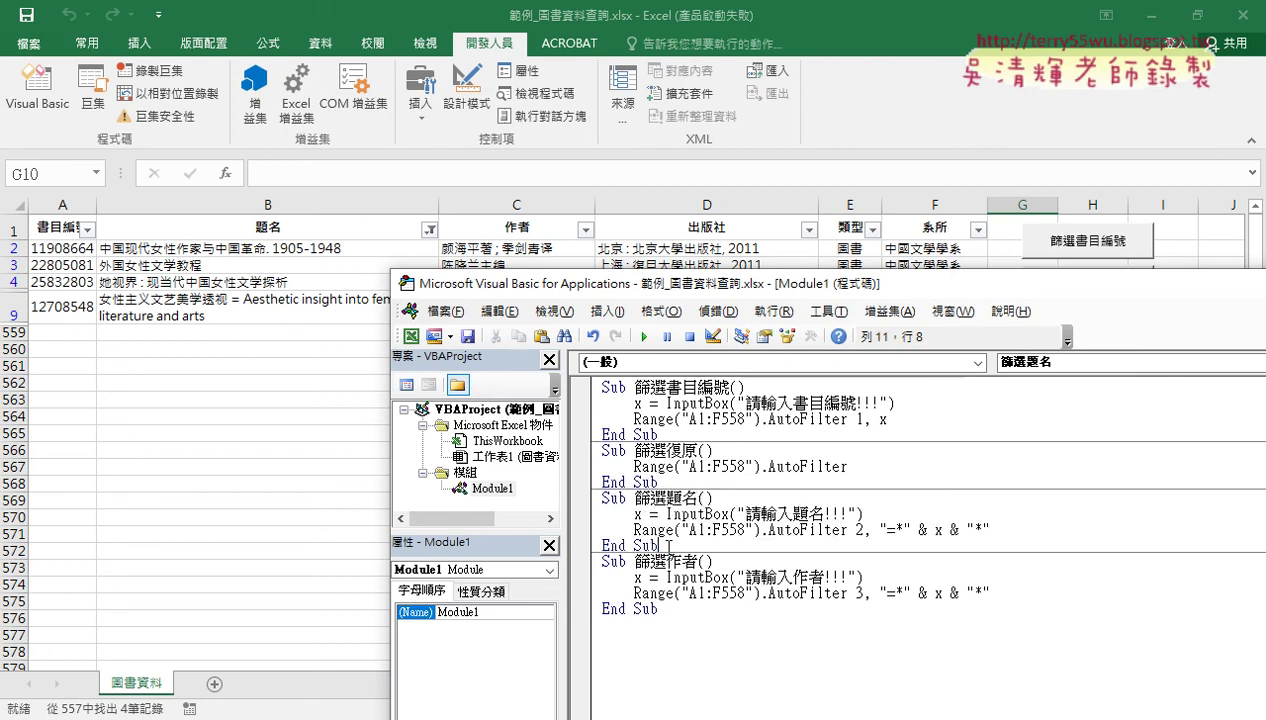
left_click_drag(666, 545, 598, 497)
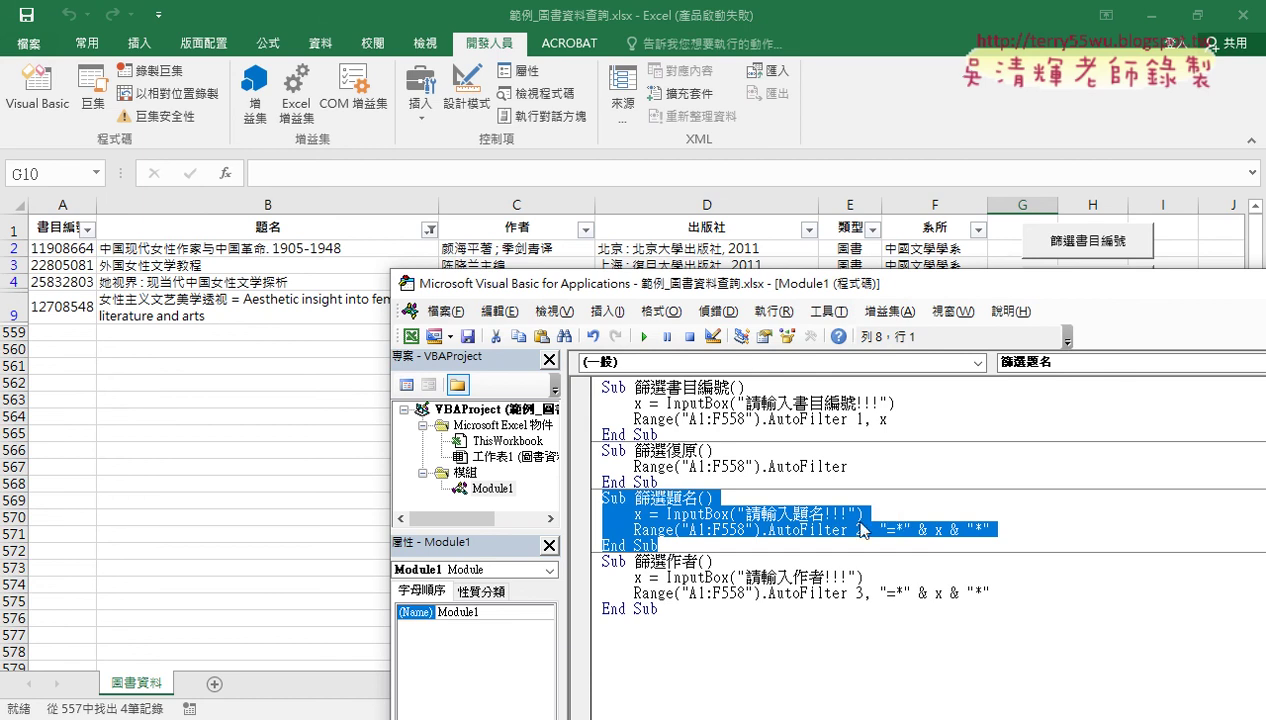
left_click(786, 532)
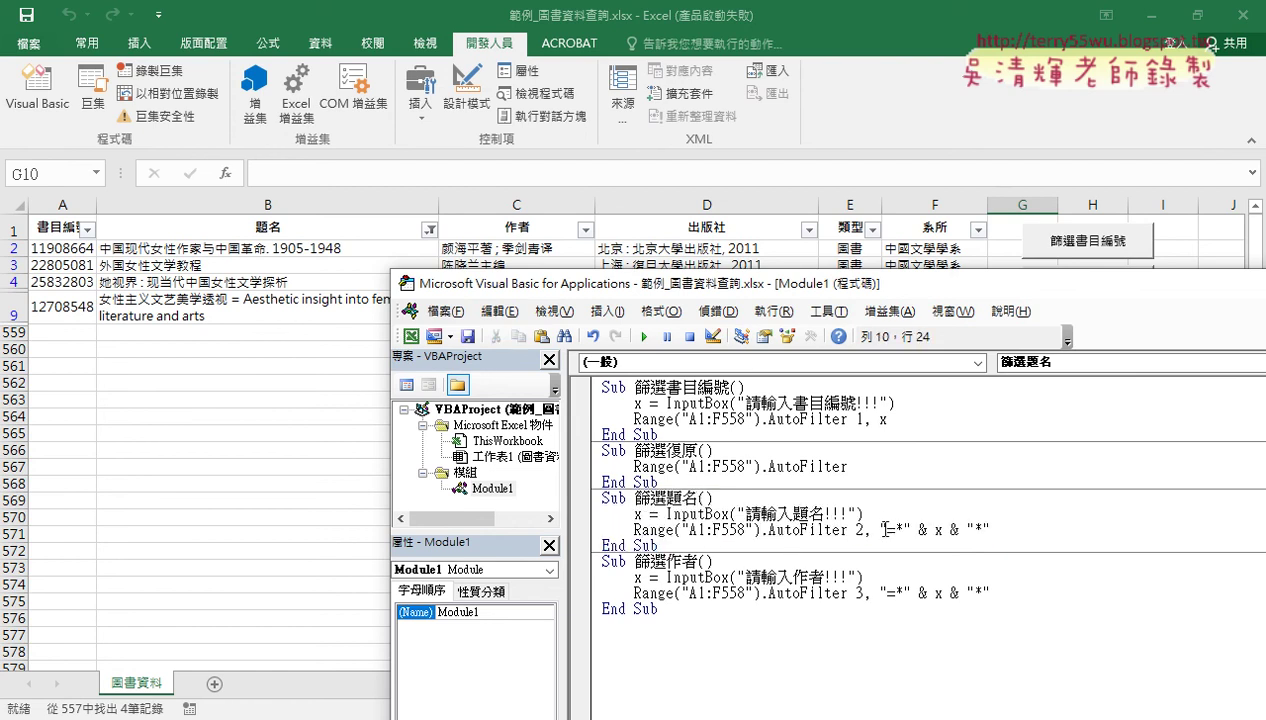
left_click_drag(880, 530, 994, 530)
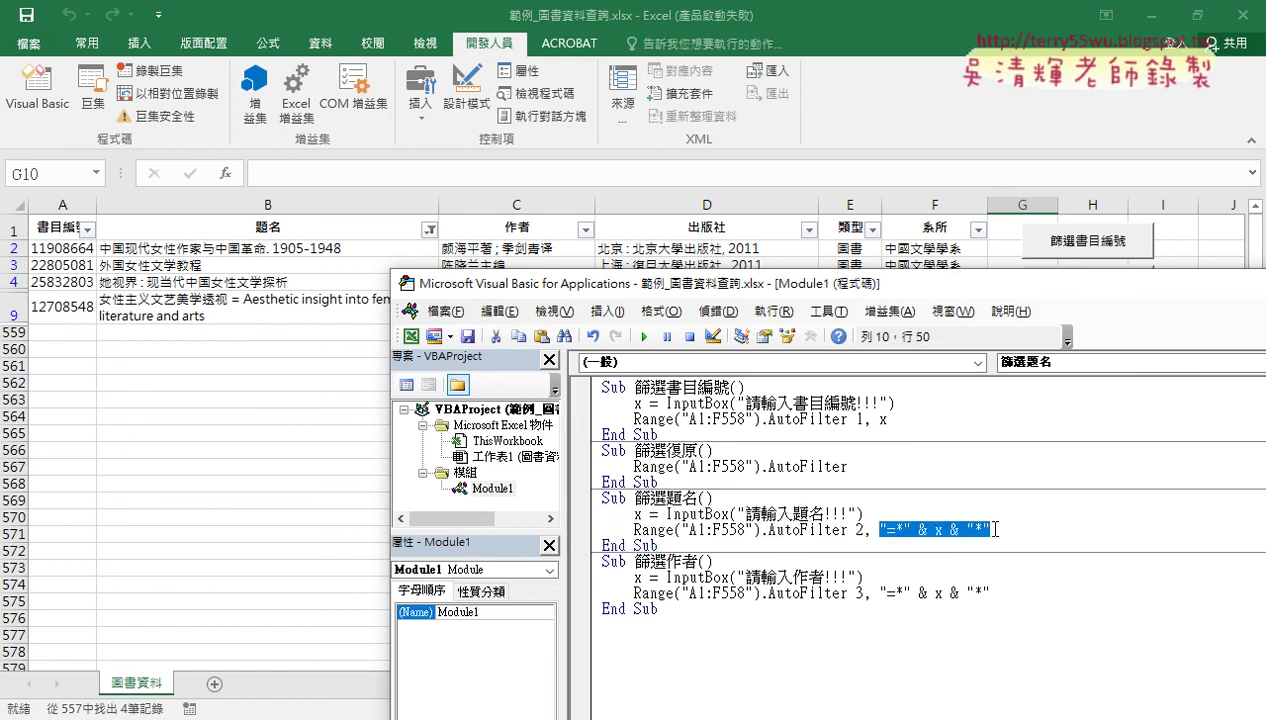
left_click(738, 466)
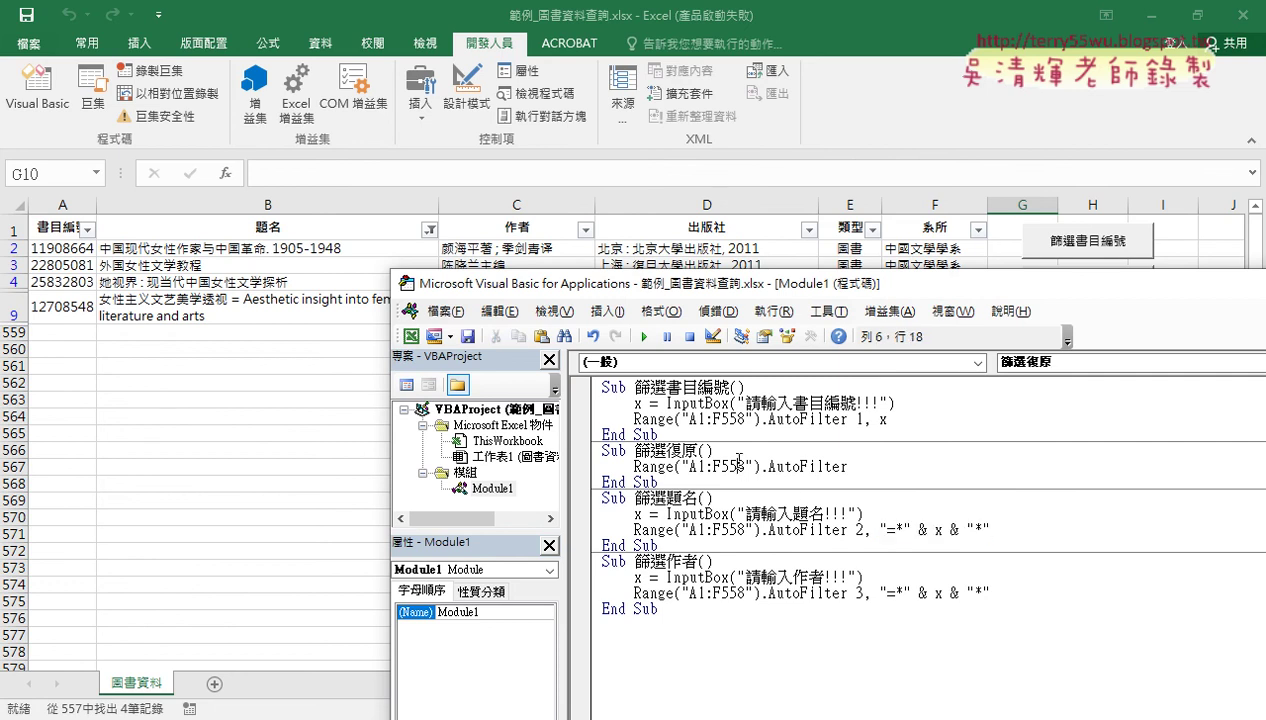
left_click(644, 342)
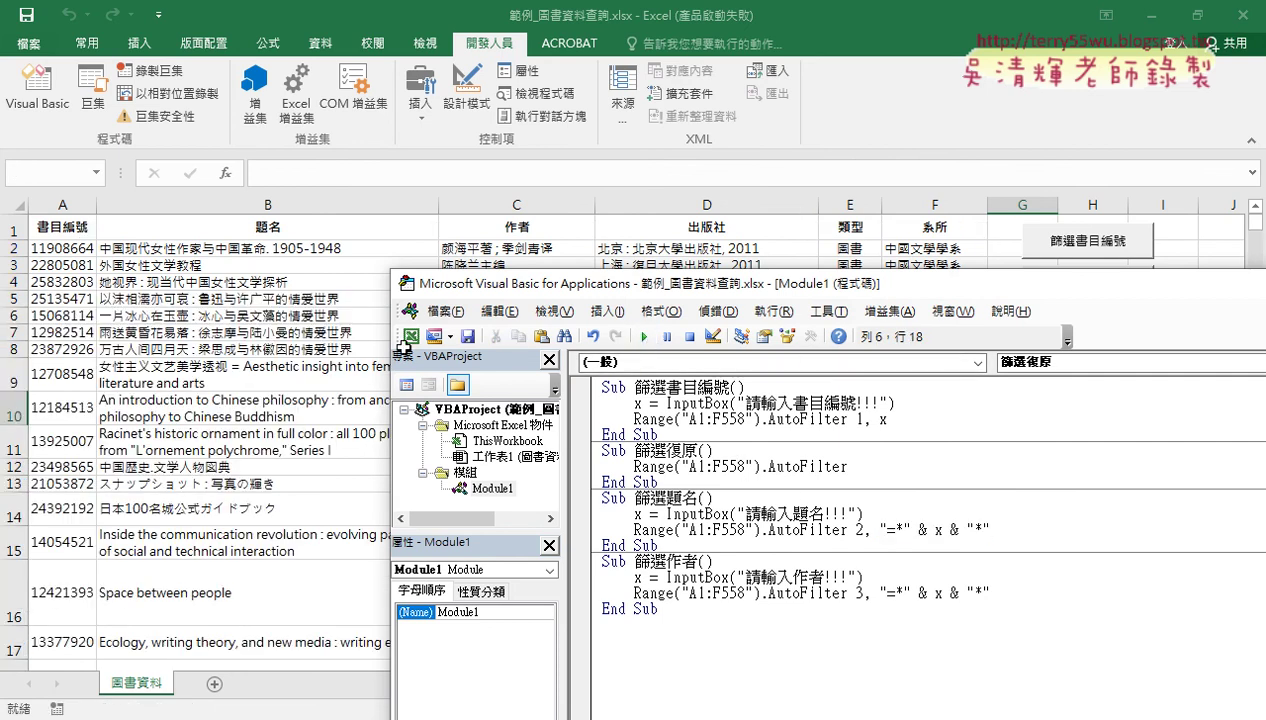
- Run 篩選題名 with the keyword 中國, which leaves 0 of 557 records
left_click(691, 413)
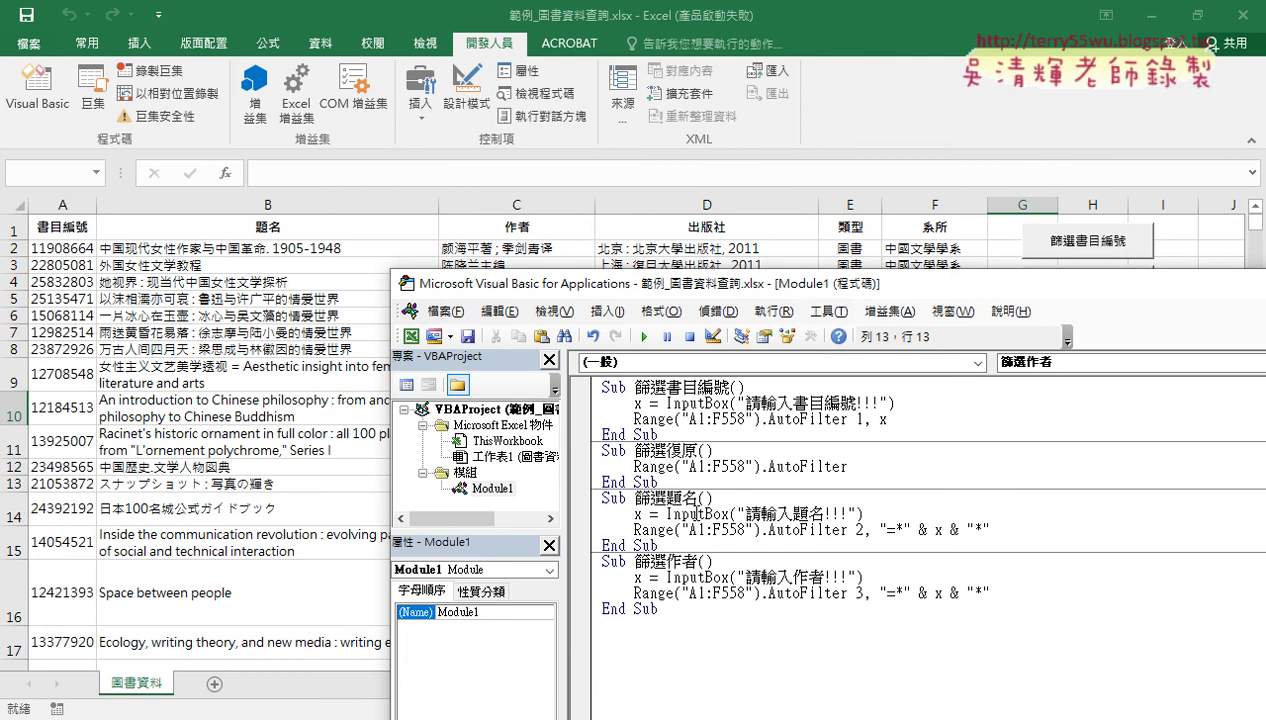
left_click(689, 510)
left_click(645, 340)
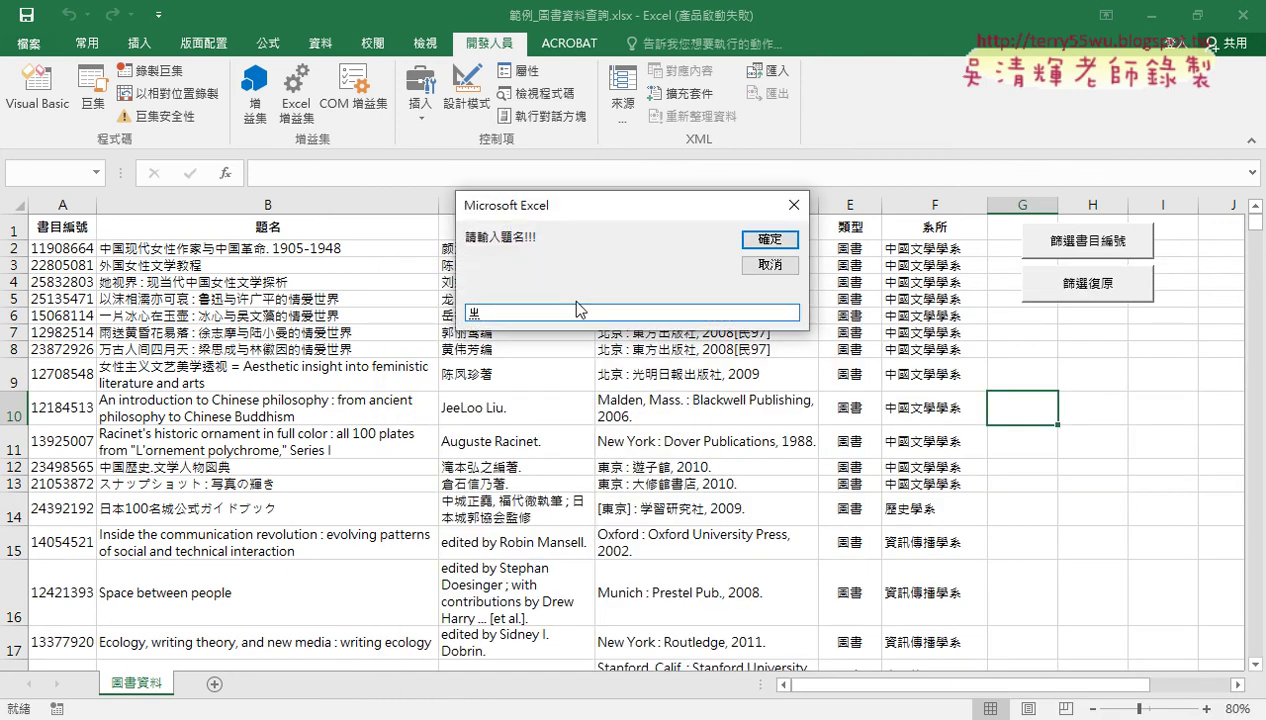
type("中《")
type("國")
left_click_drag(492, 312, 458, 312)
left_click(500, 312)
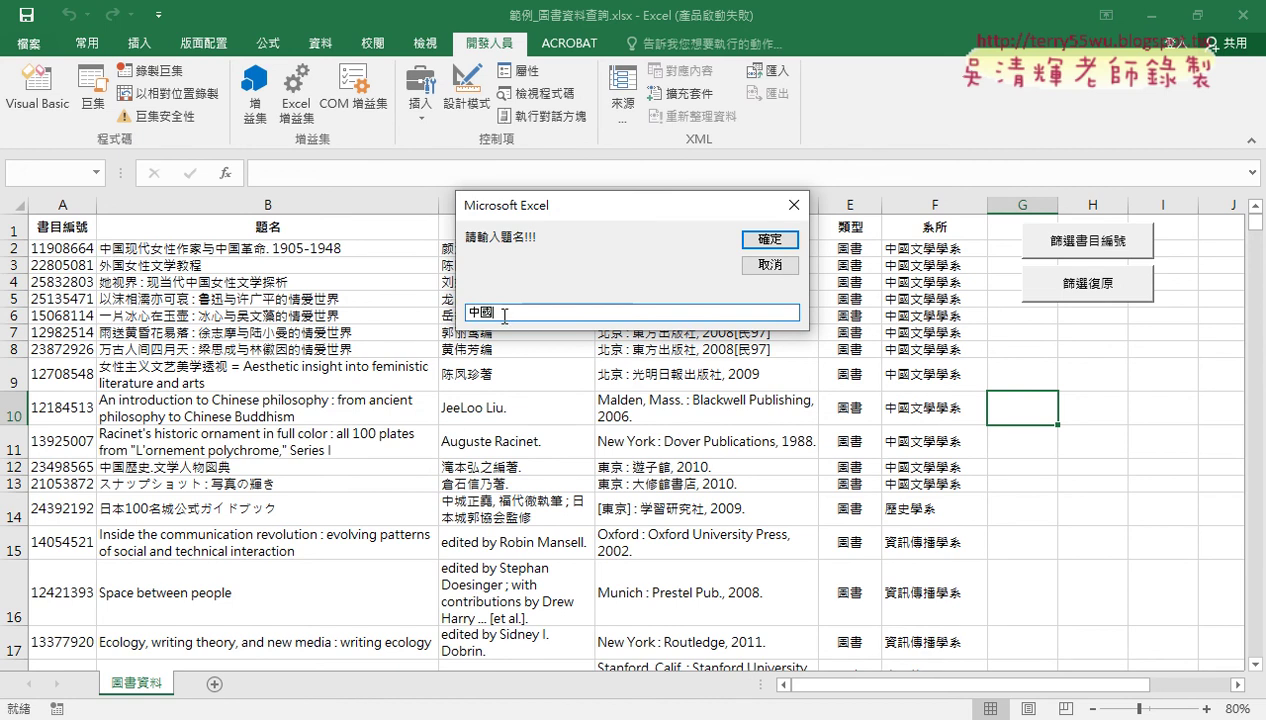
left_click(769, 241)
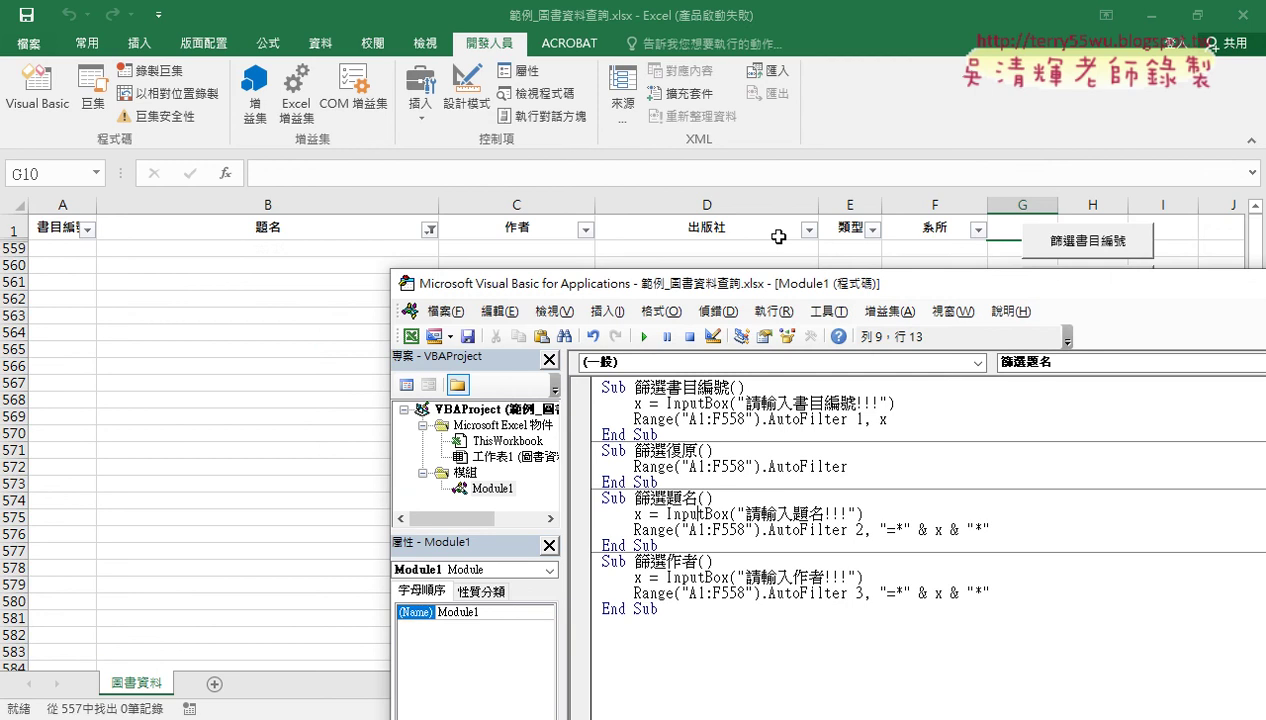
left_click(712, 466)
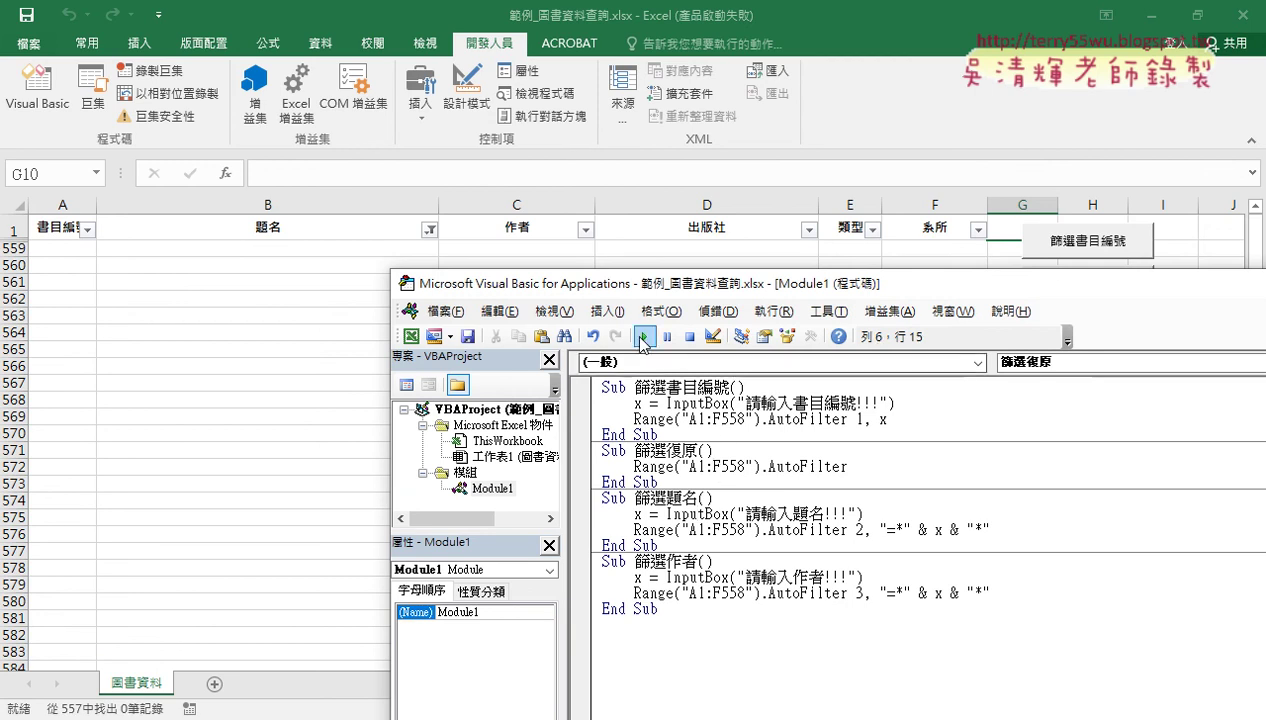
- Run 篩選復原 again to clear the 中國 title filter
left_click(643, 338)
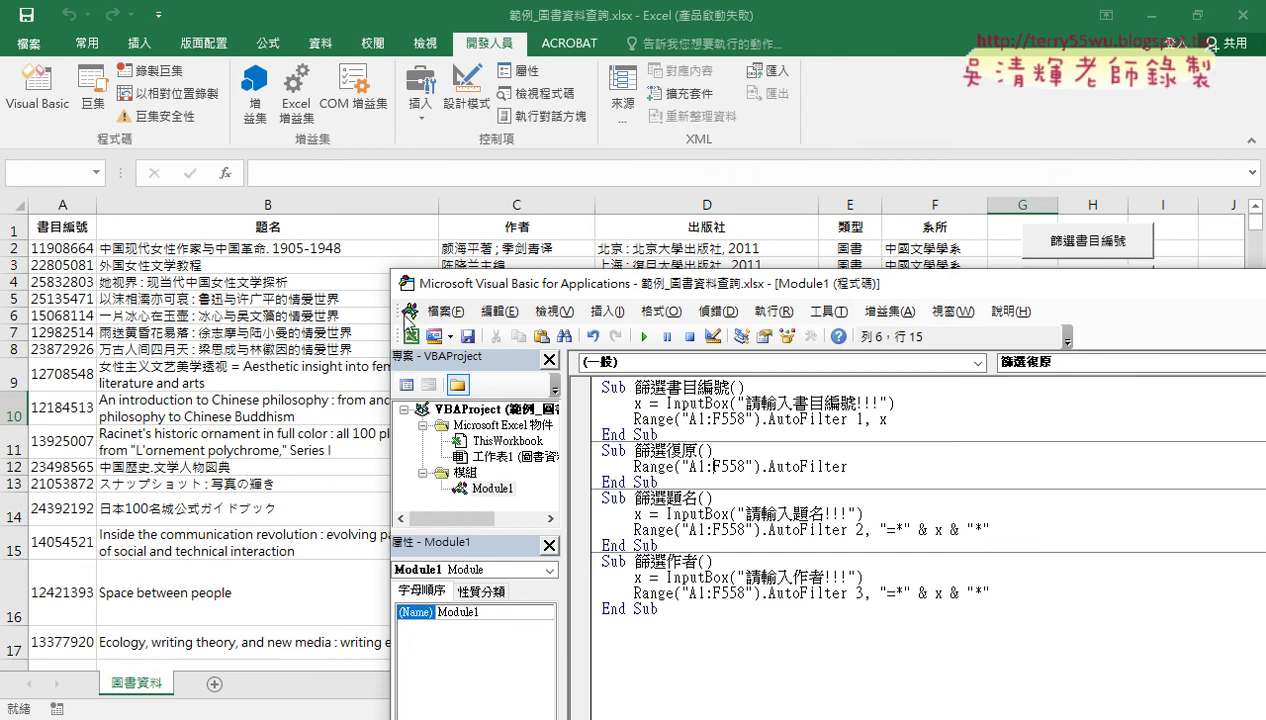
- Switch to the 校閱 ribbon to reach its Chinese conversion tools
left_click(372, 50)
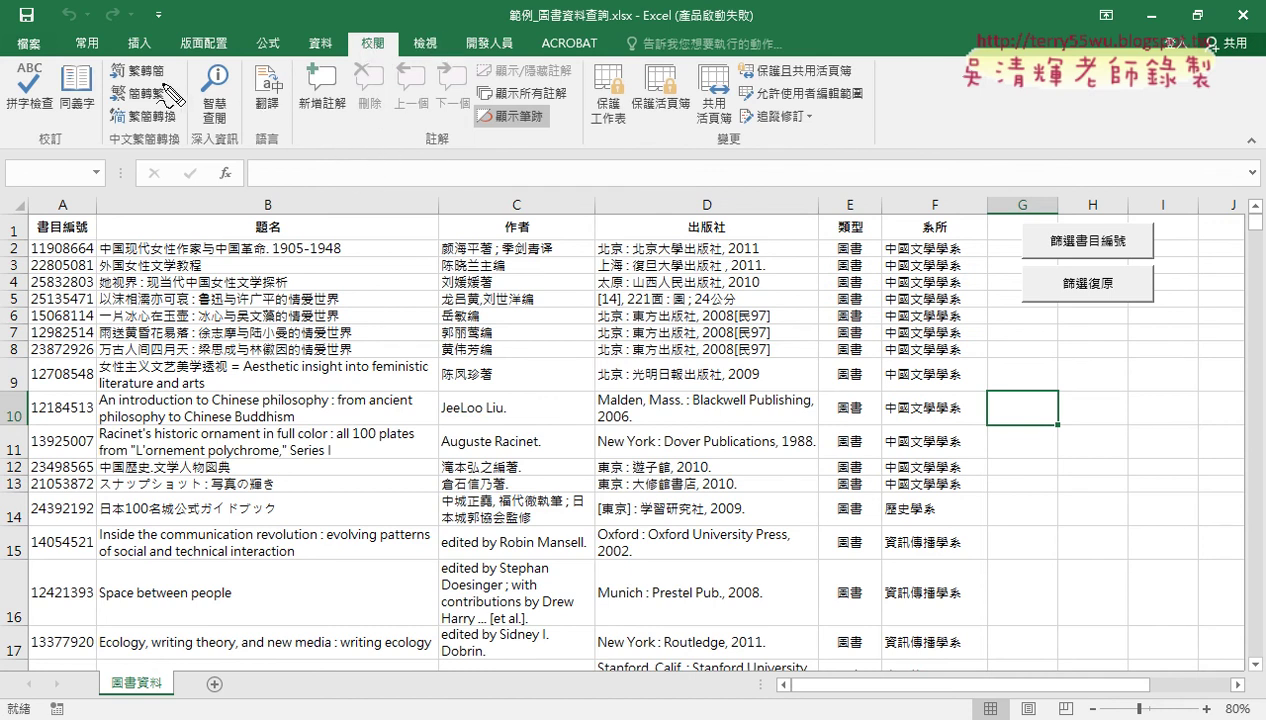
left_click_drag(168, 90, 175, 102)
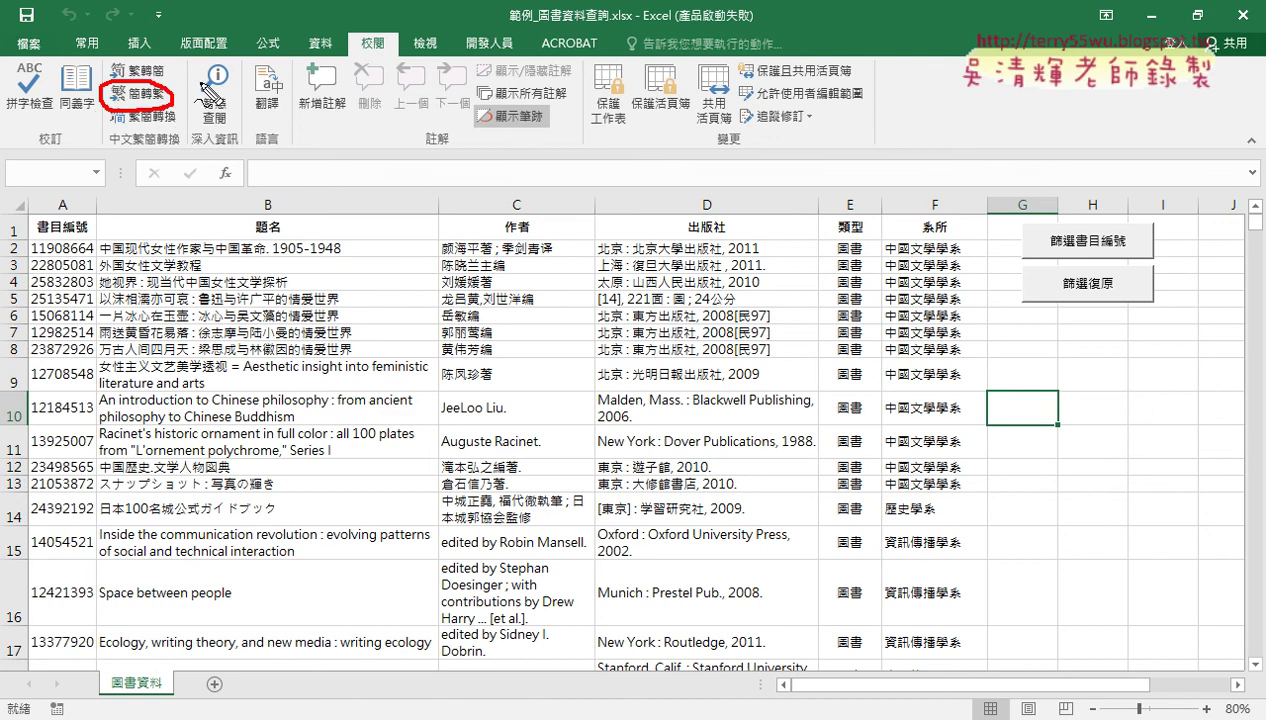
left_click_drag(235, 70, 170, 98)
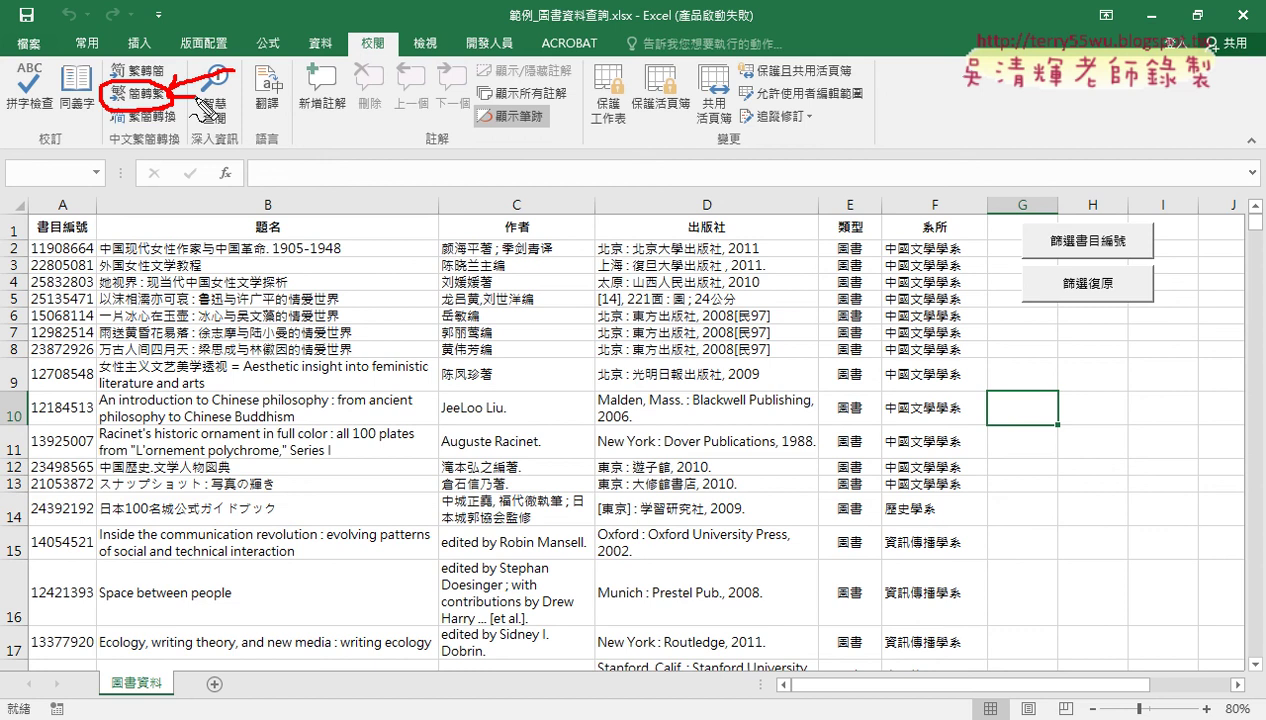
key("Escape")
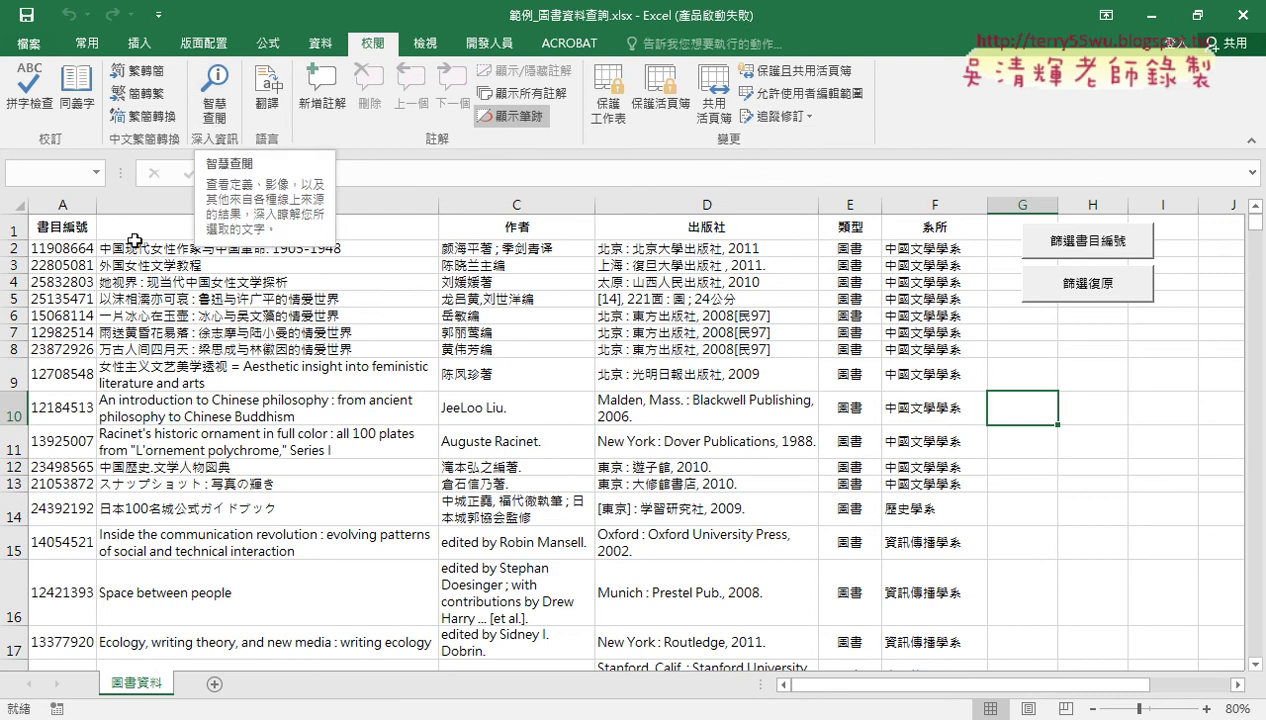
- Select the whole book table from A1 through F558
left_click(61, 228)
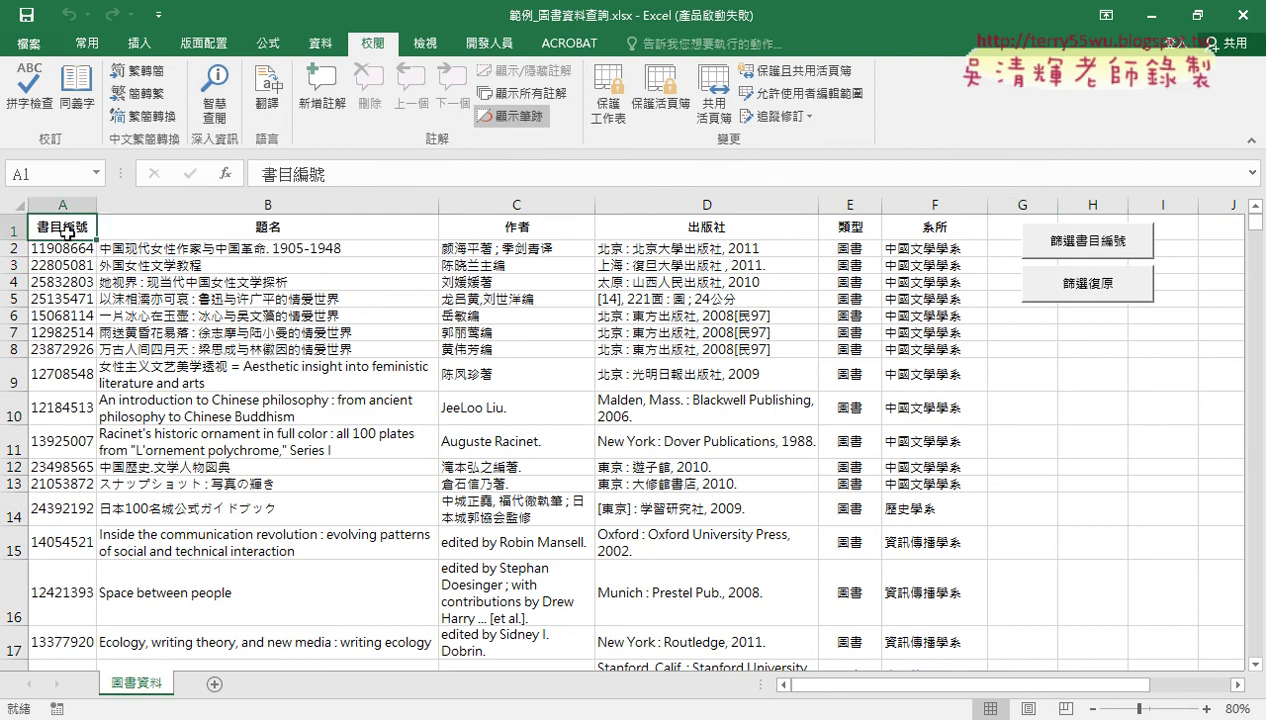
left_click_drag(65, 228, 985, 250)
key("ctrl+shift+Down")
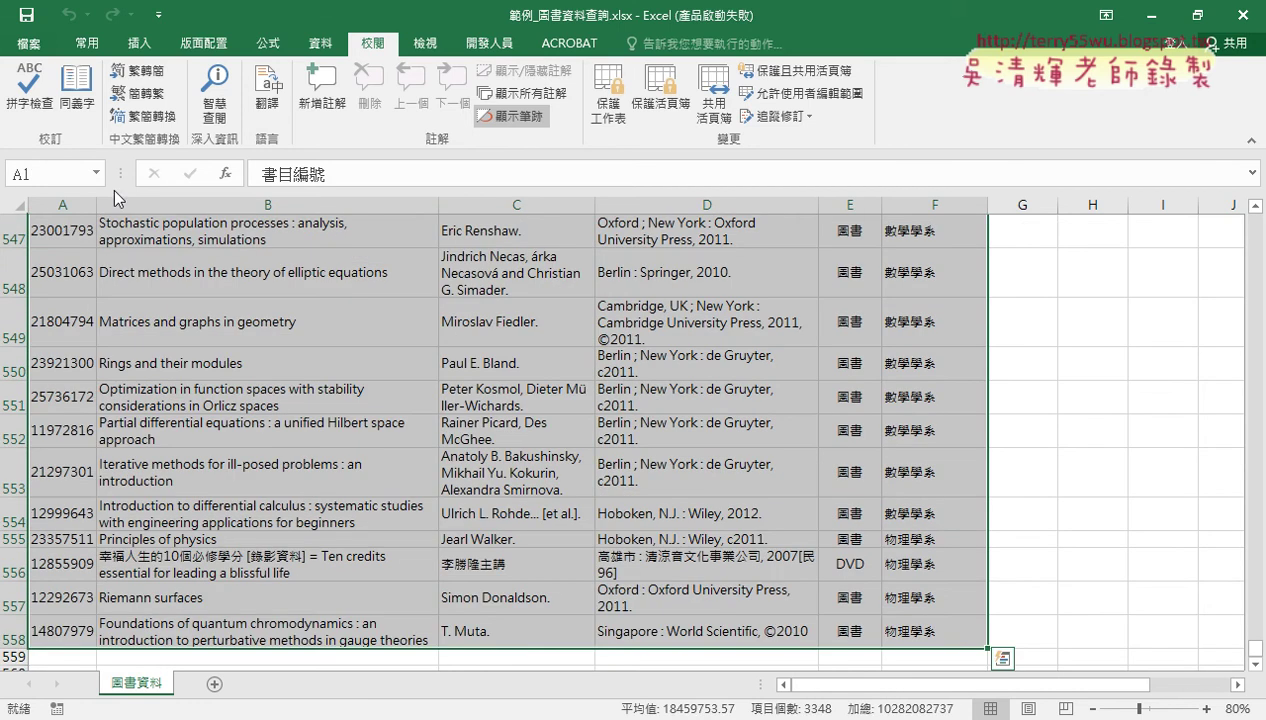
- Convert the selected table with 簡轉繁, confirm the warning, and scroll back to the top
left_click(141, 98)
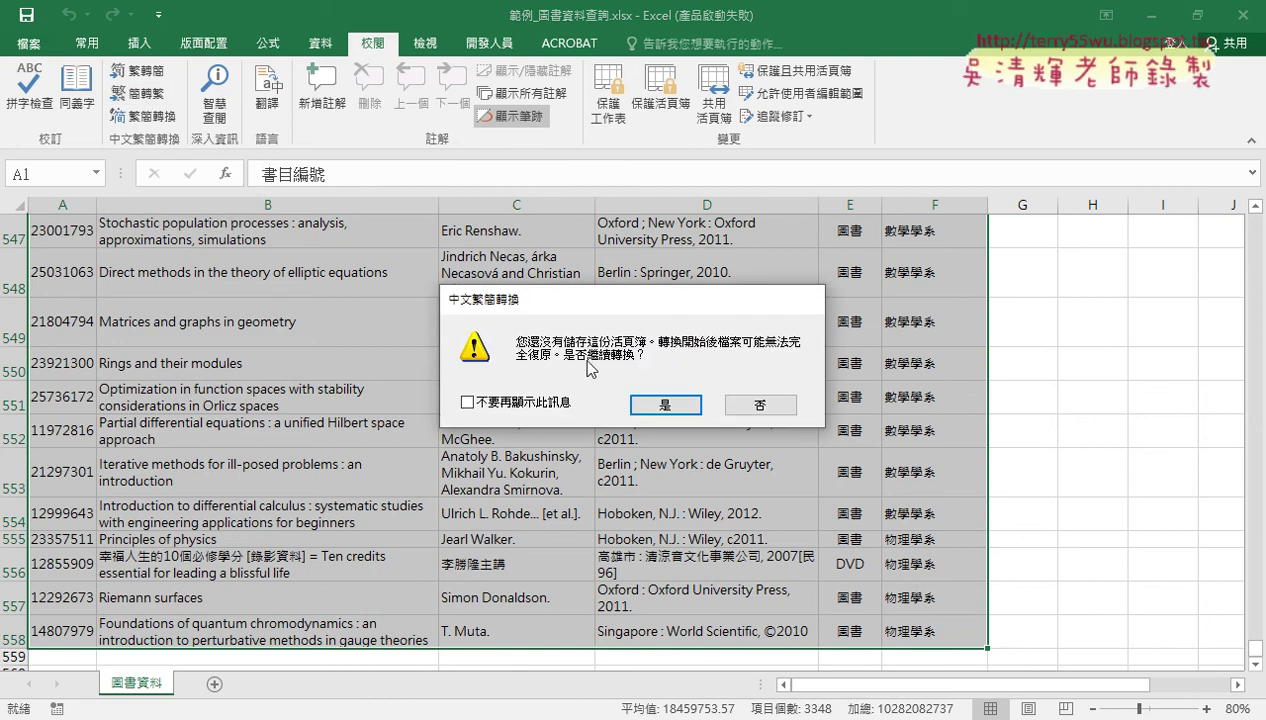
left_click(685, 410)
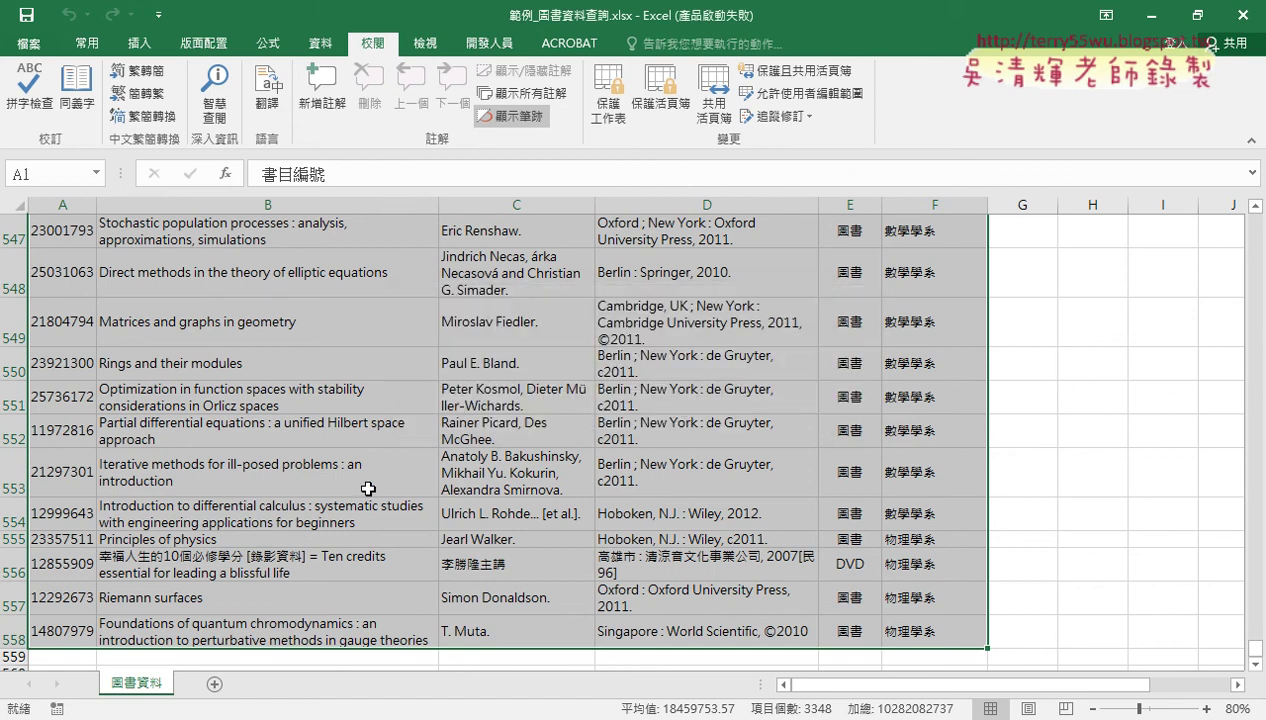
double_click(166, 685)
key("Return")
left_click_drag(1261, 655, 1261, 215)
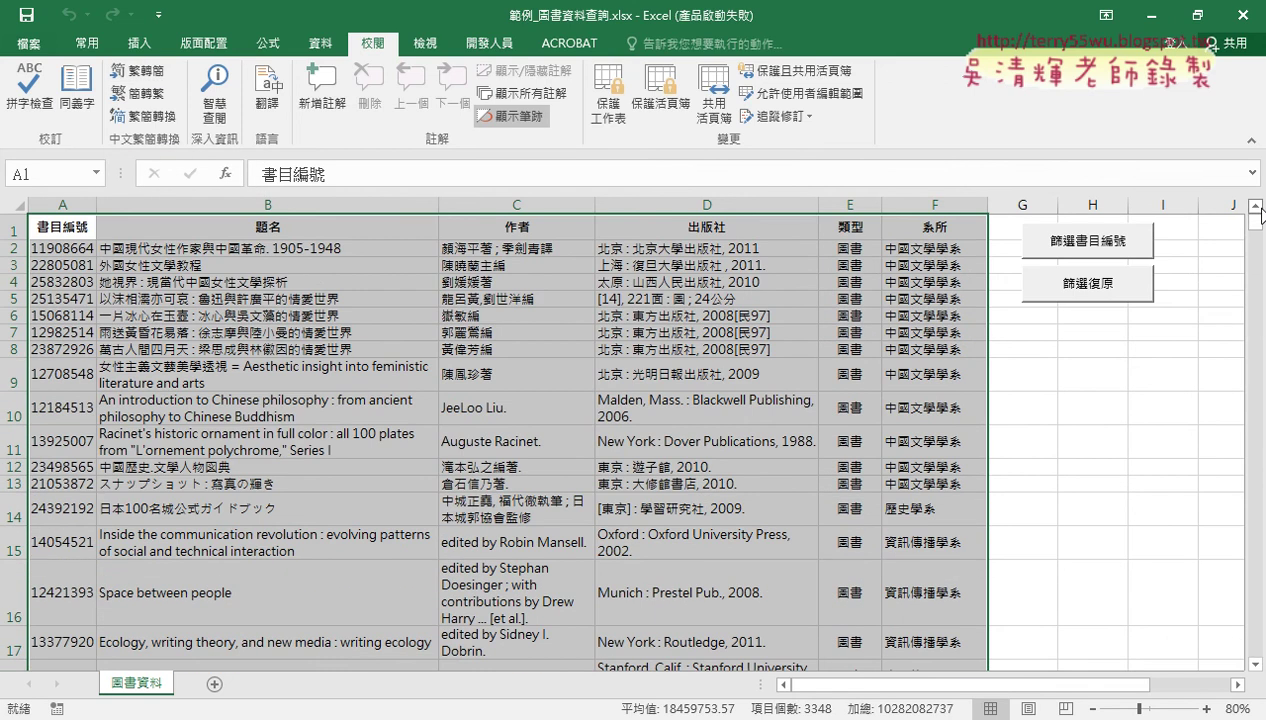